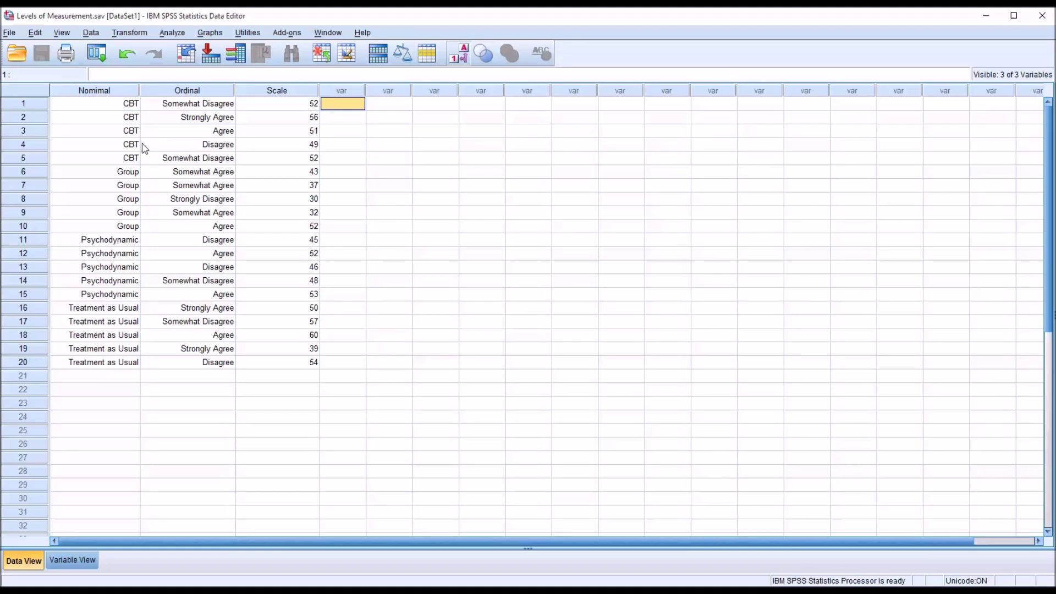
Highlight the Nominal, Ordinal and Scale columns in the data grid in turn, then clear the selection.
click(114, 94)
click(165, 94)
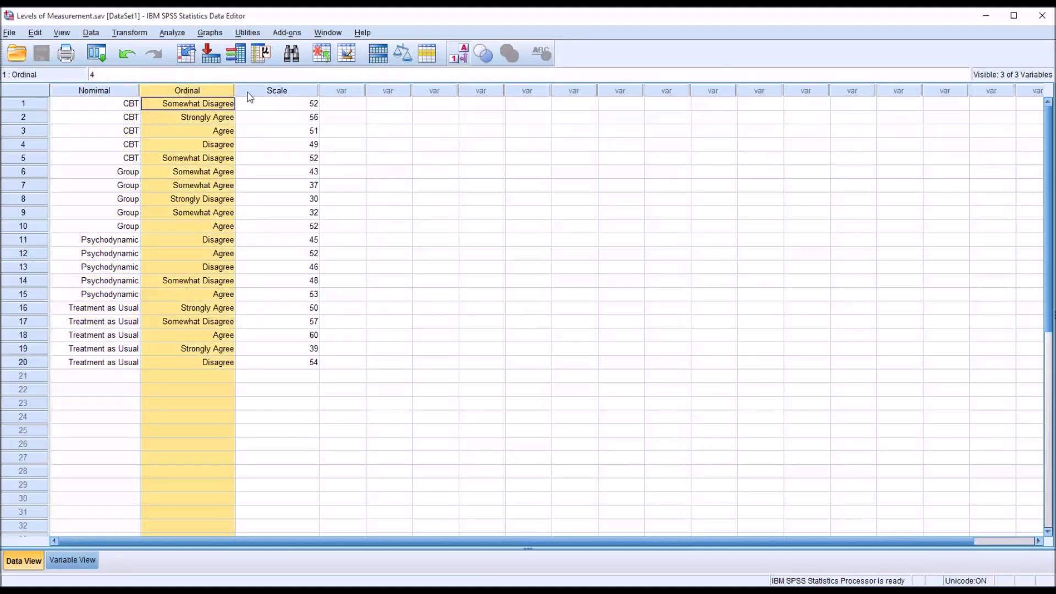
click(249, 92)
click(116, 92)
click(165, 92)
click(269, 93)
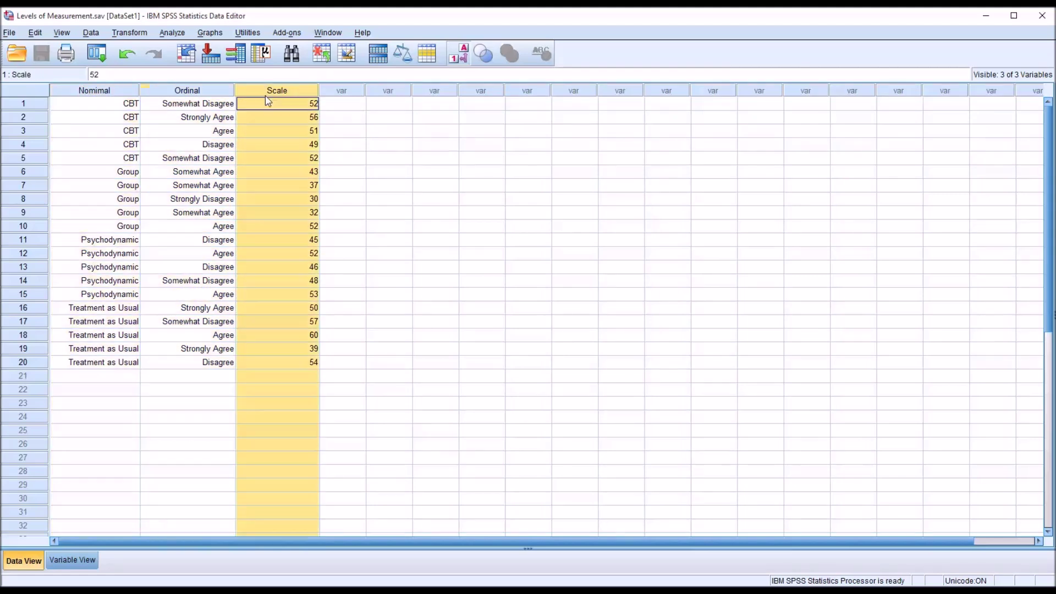
click(343, 106)
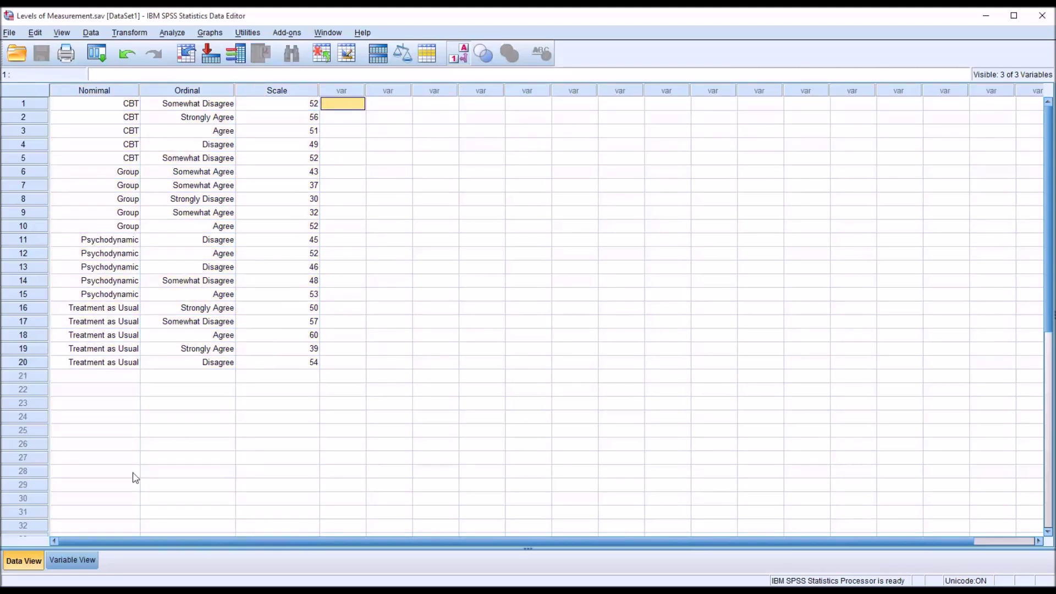
In Variable View, keep the Nominal variable's measure level set to Nominal.
click(77, 560)
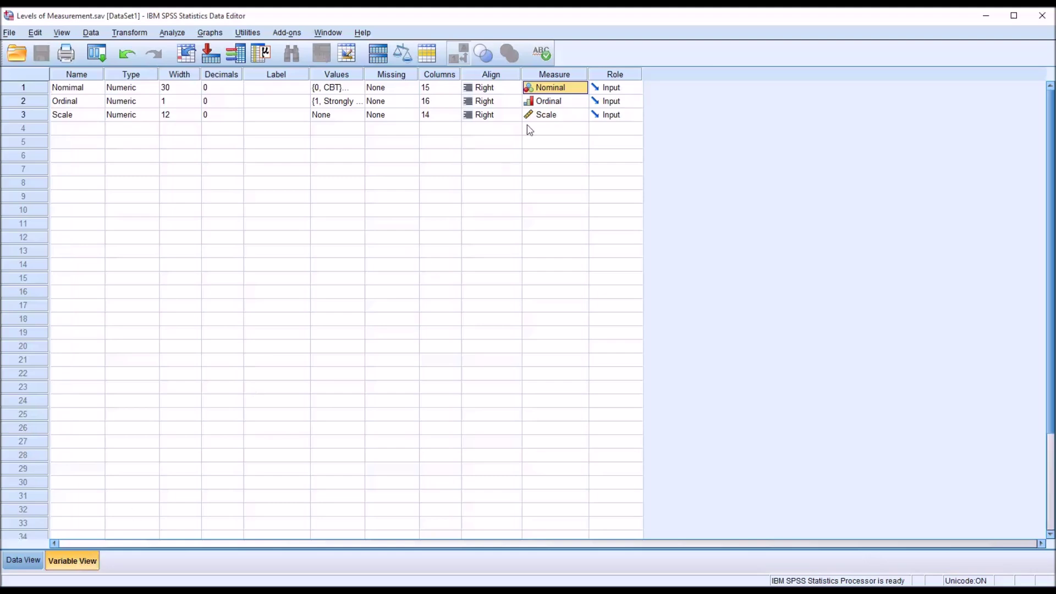
click(575, 91)
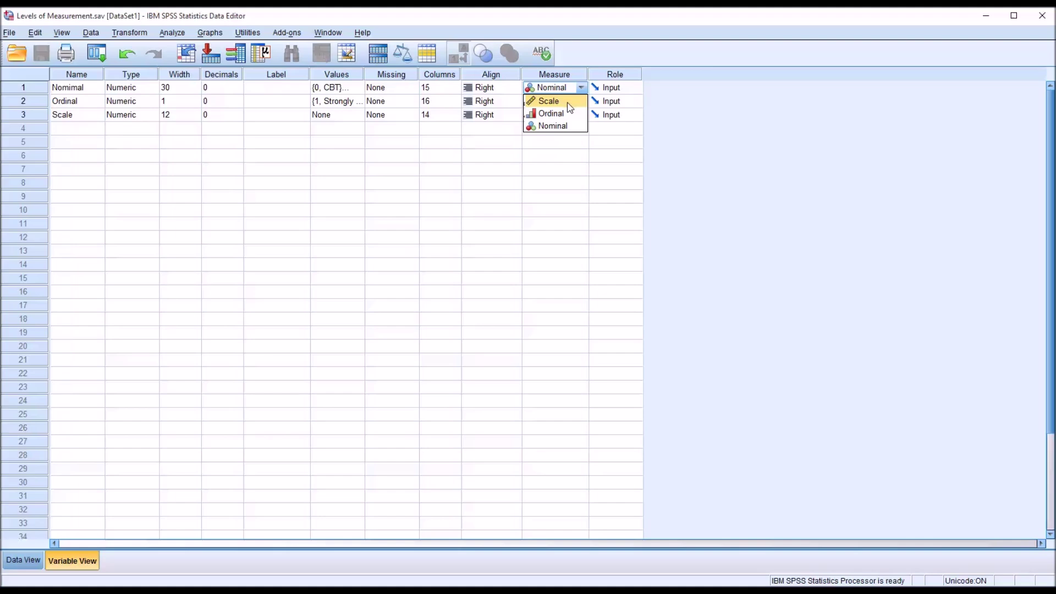
click(562, 126)
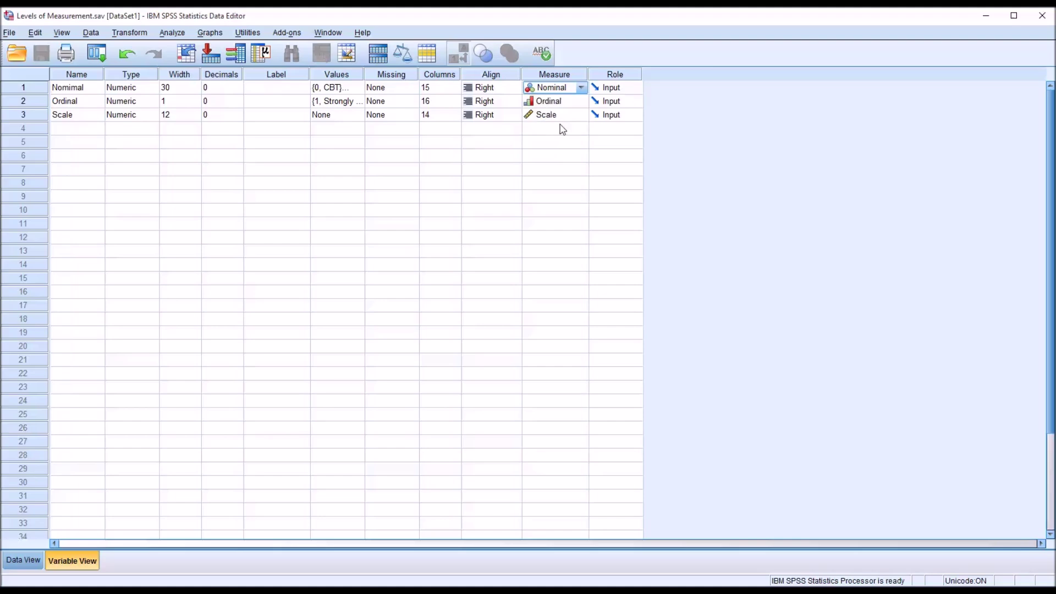
Back in Data View, select the Nominal group values for rows 1 to 20, leaving them unchanged.
click(23, 560)
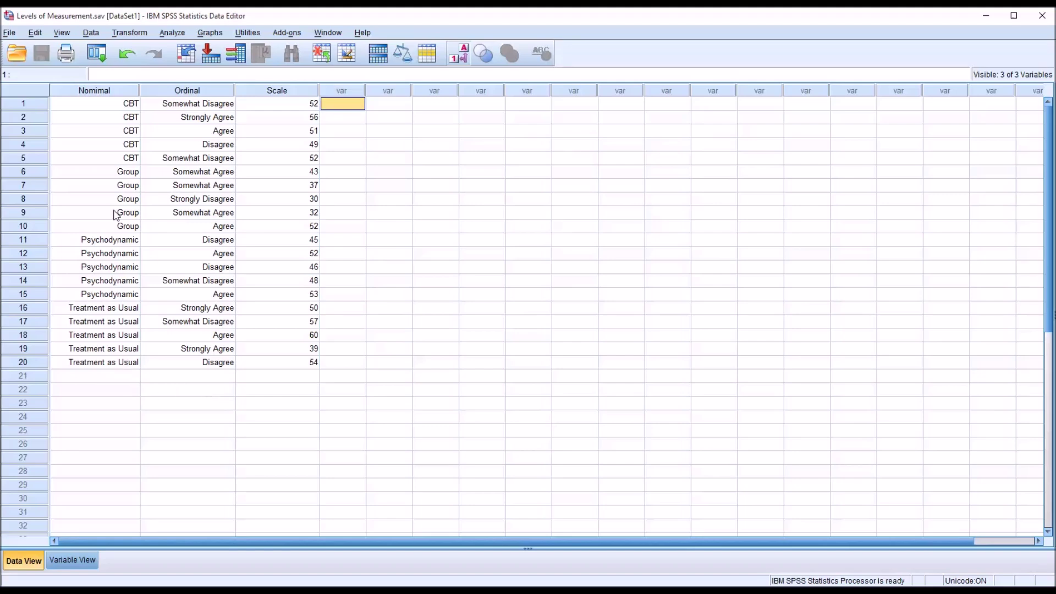
click(92, 93)
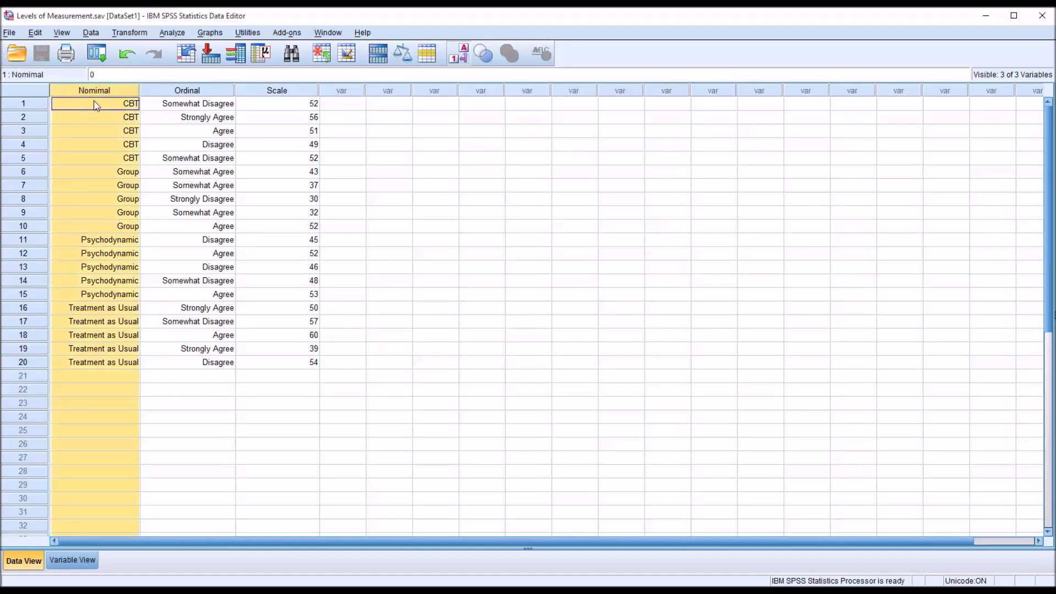
double_click(90, 104)
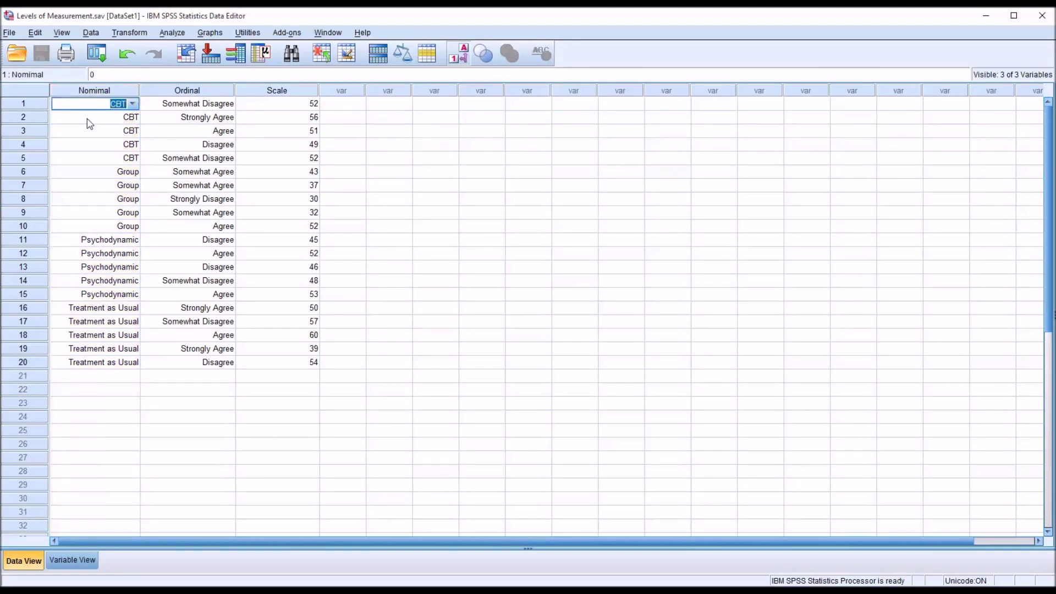
key(Escape)
drag(89, 108, 85, 363)
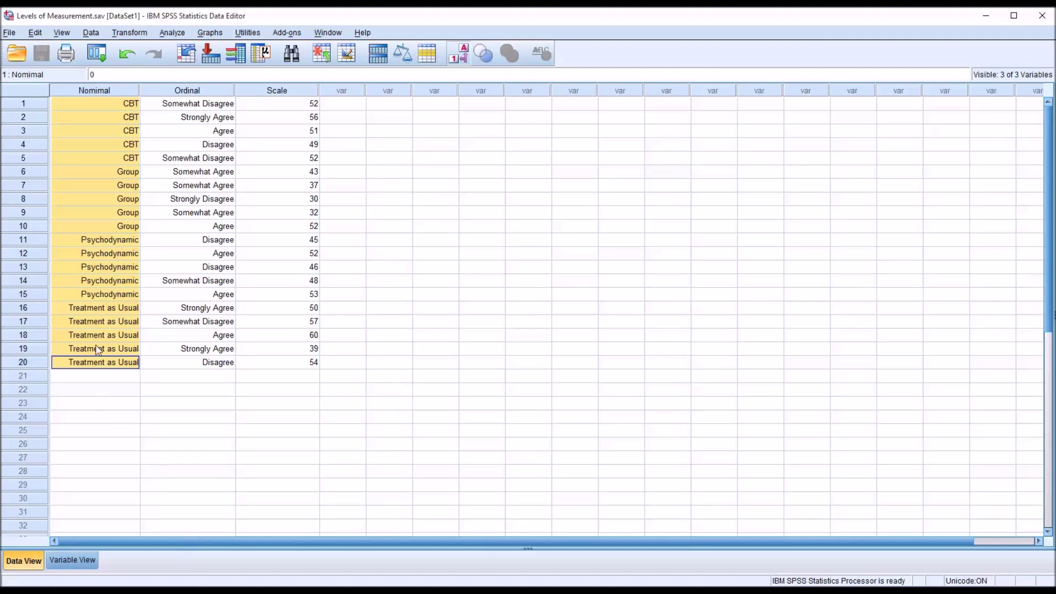
double_click(88, 145)
click(84, 162)
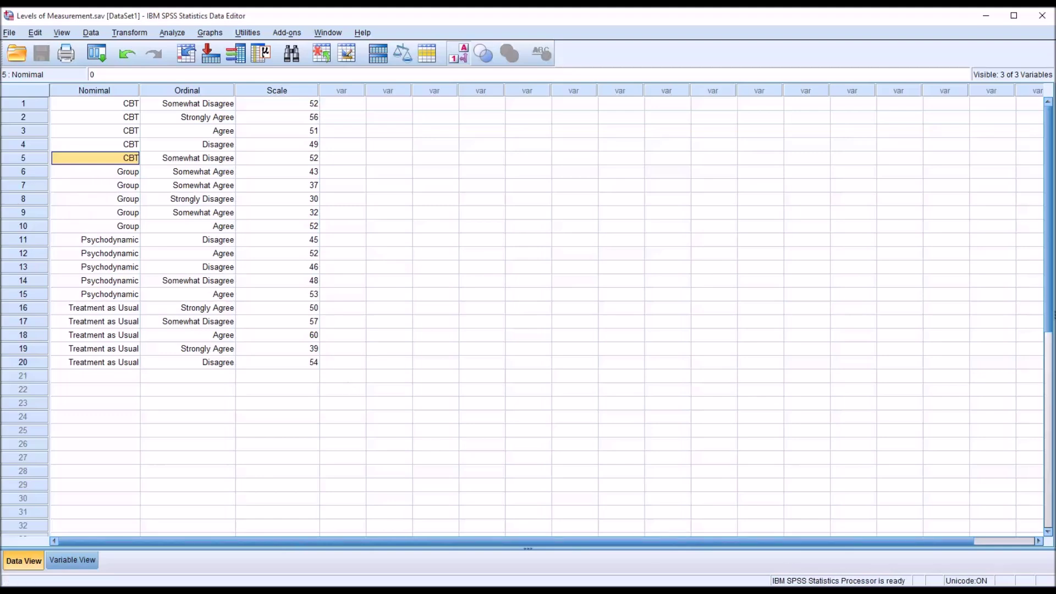
Point out the first Group, Psychodynamic and Treatment as Usual cases; check CBT is 0 and Group is 2.
click(89, 175)
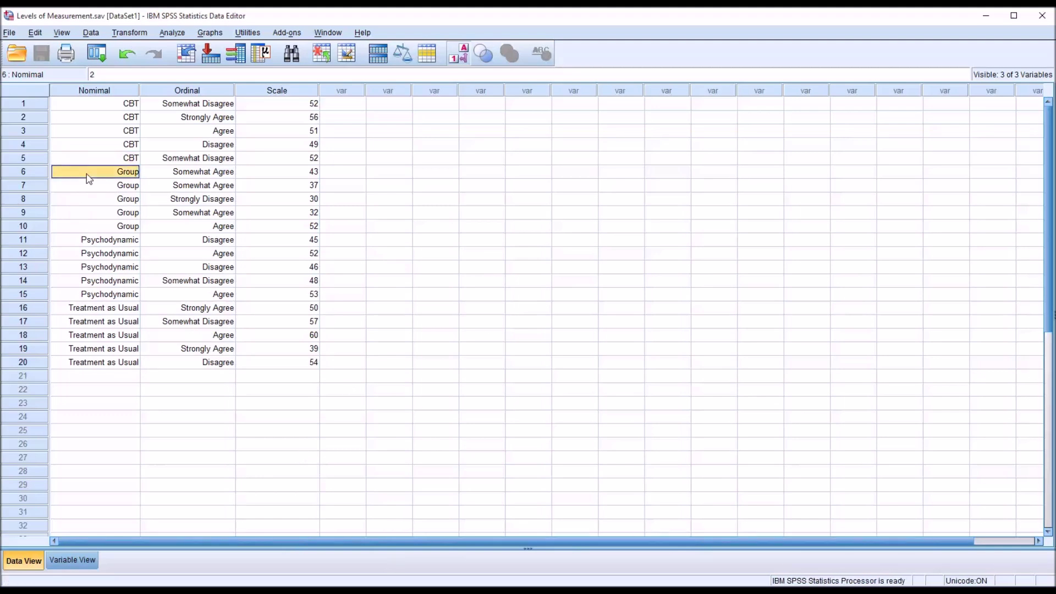
click(87, 241)
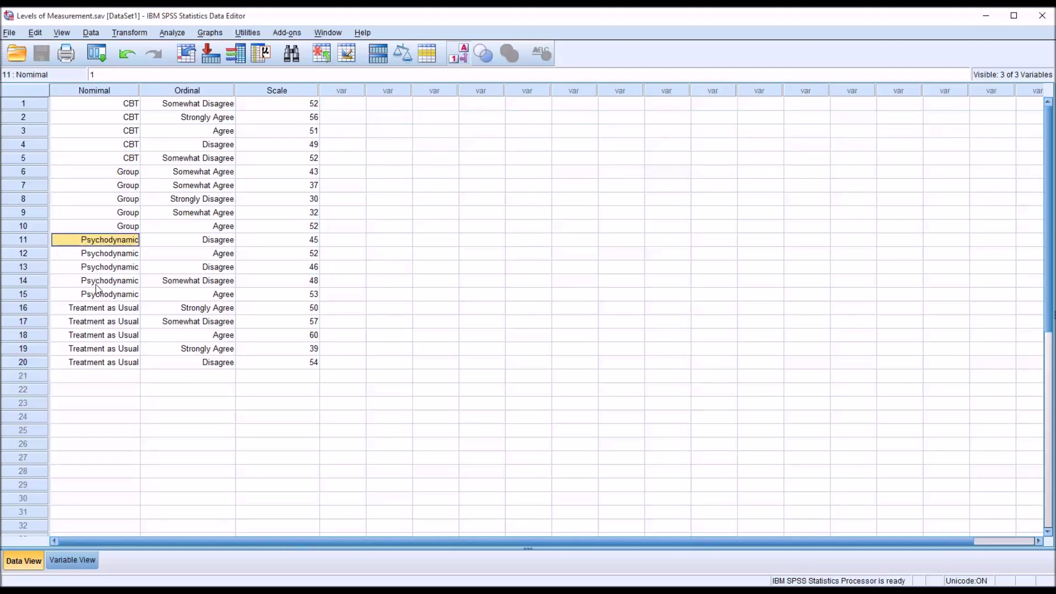
click(86, 310)
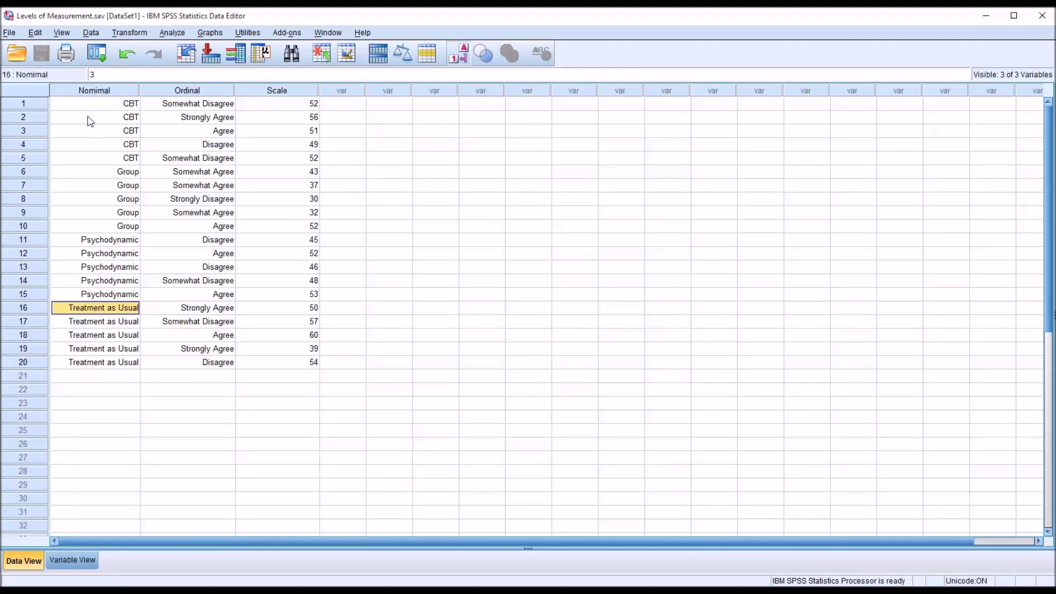
click(82, 106)
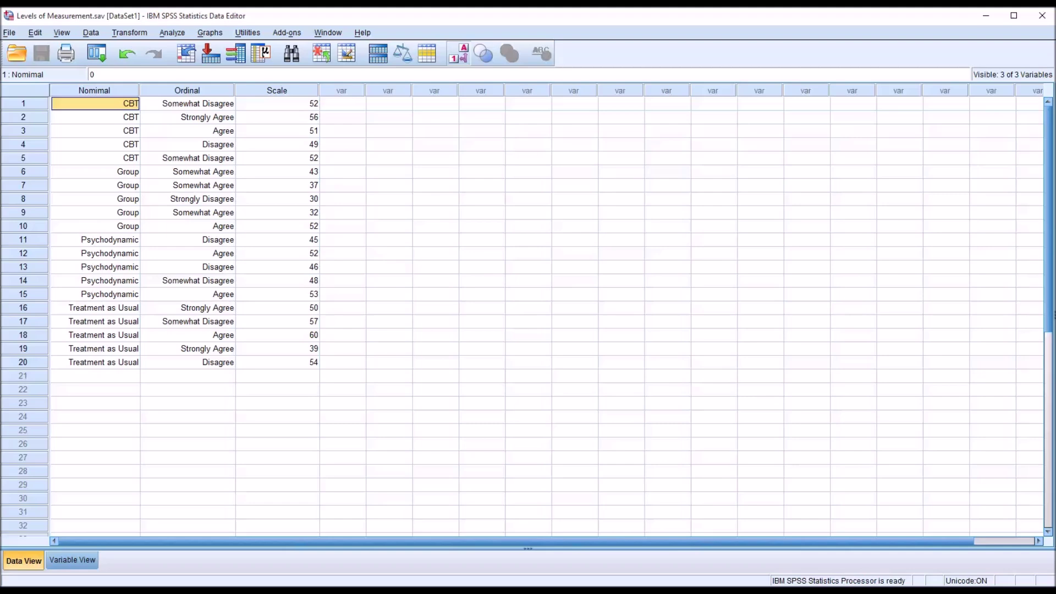
click(89, 160)
click(88, 176)
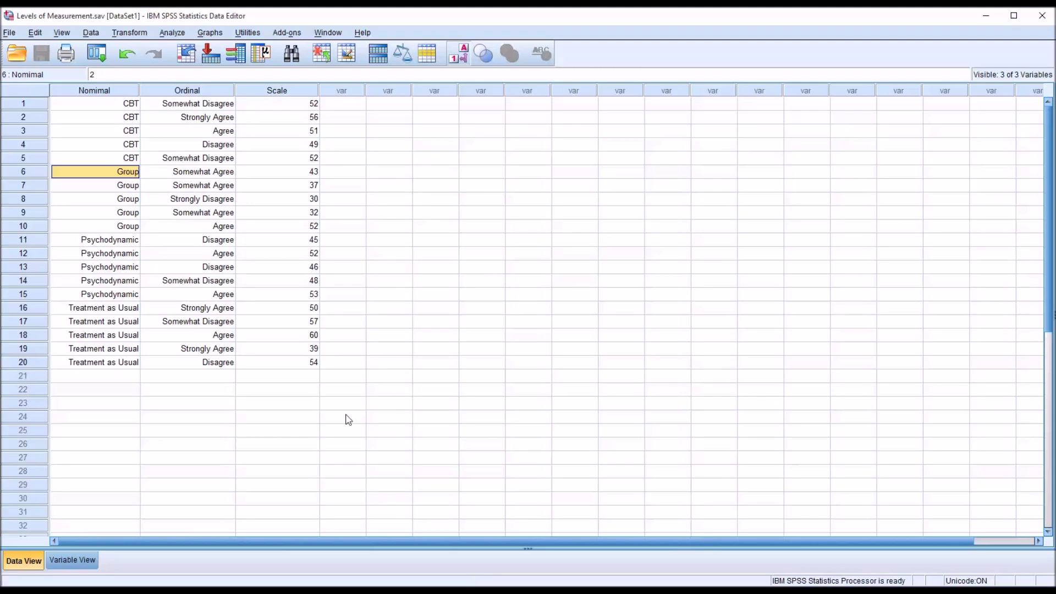
click(205, 95)
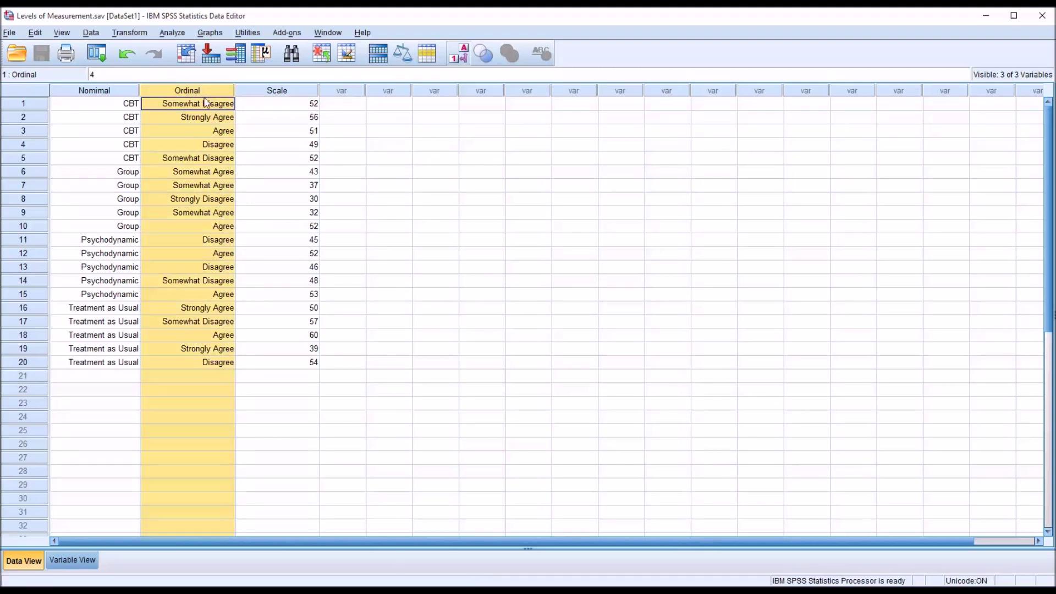
click(328, 105)
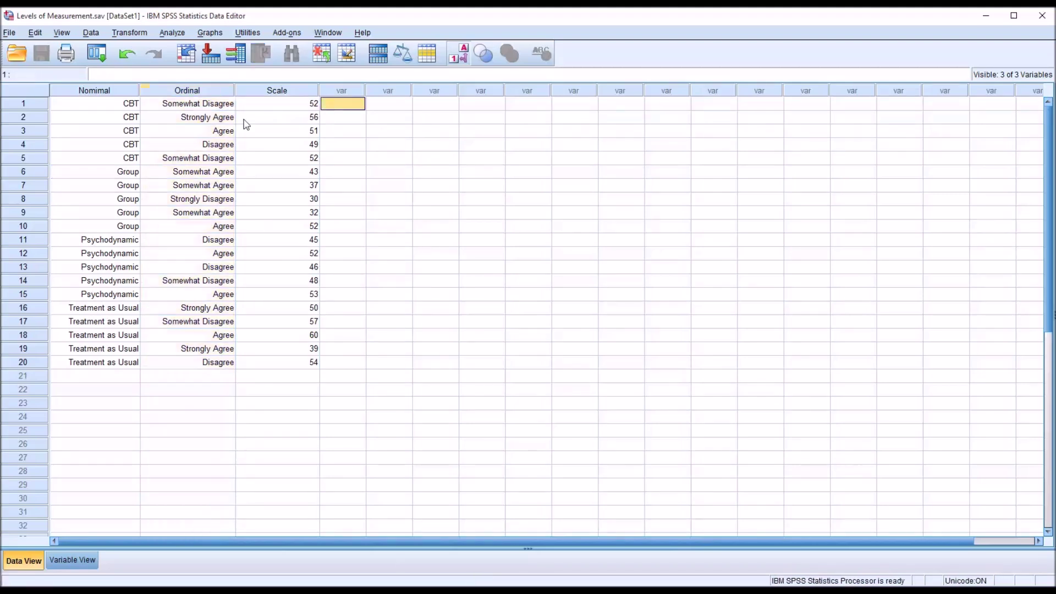
click(188, 121)
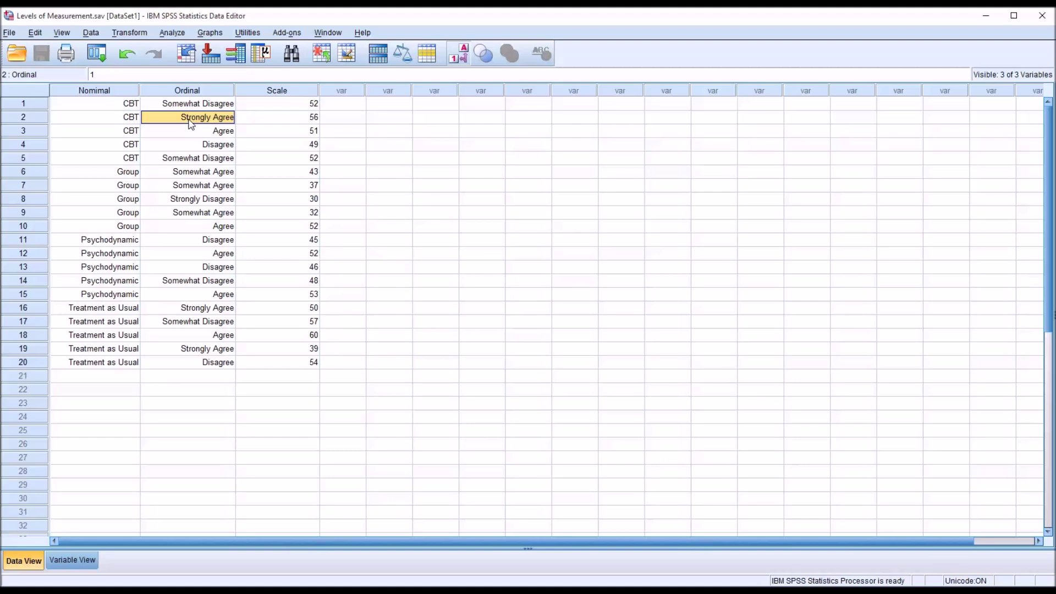
click(184, 202)
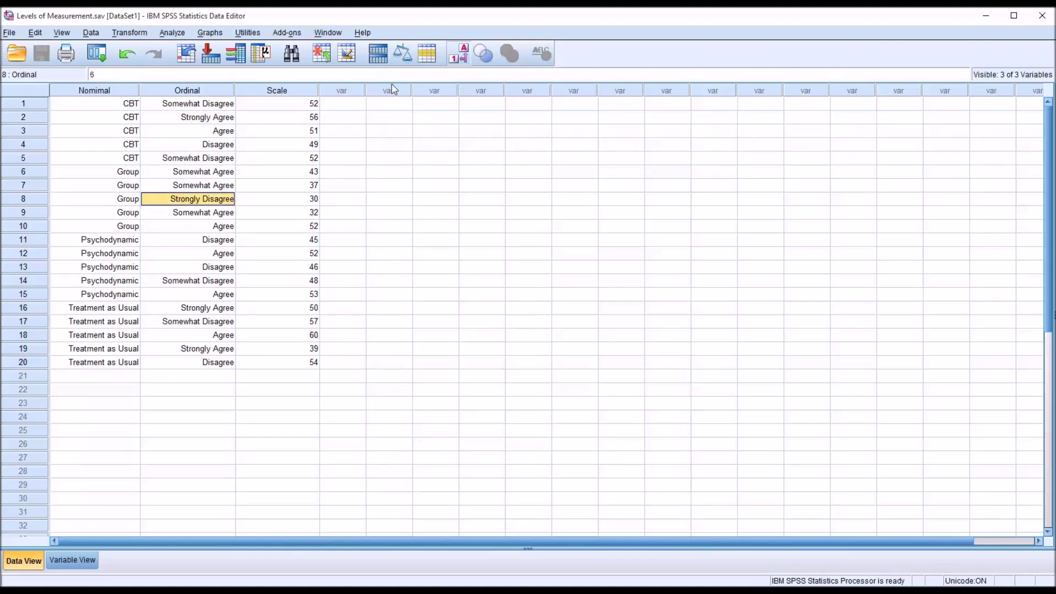
click(457, 54)
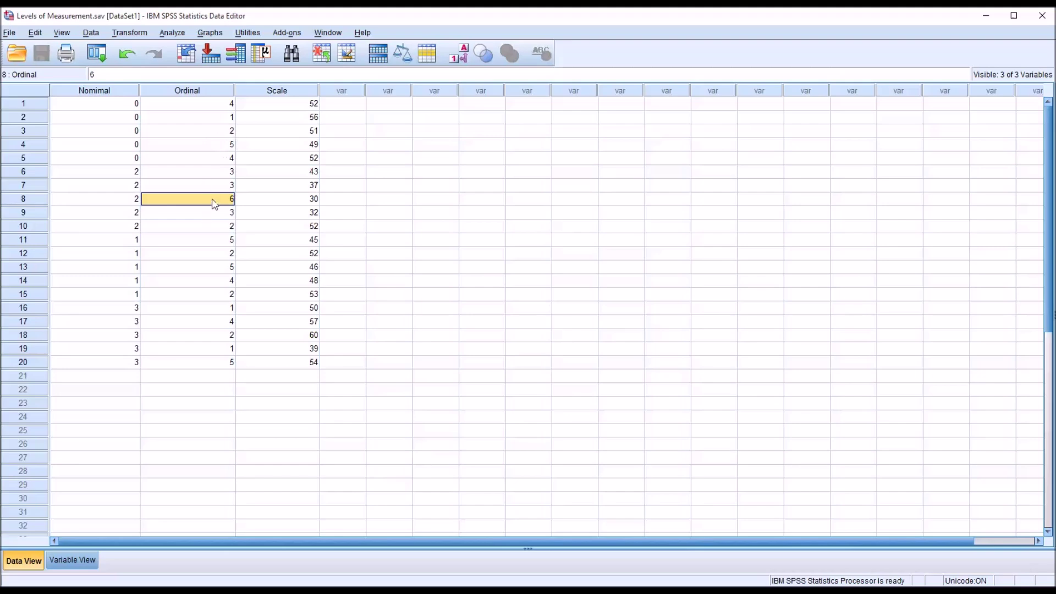
click(458, 54)
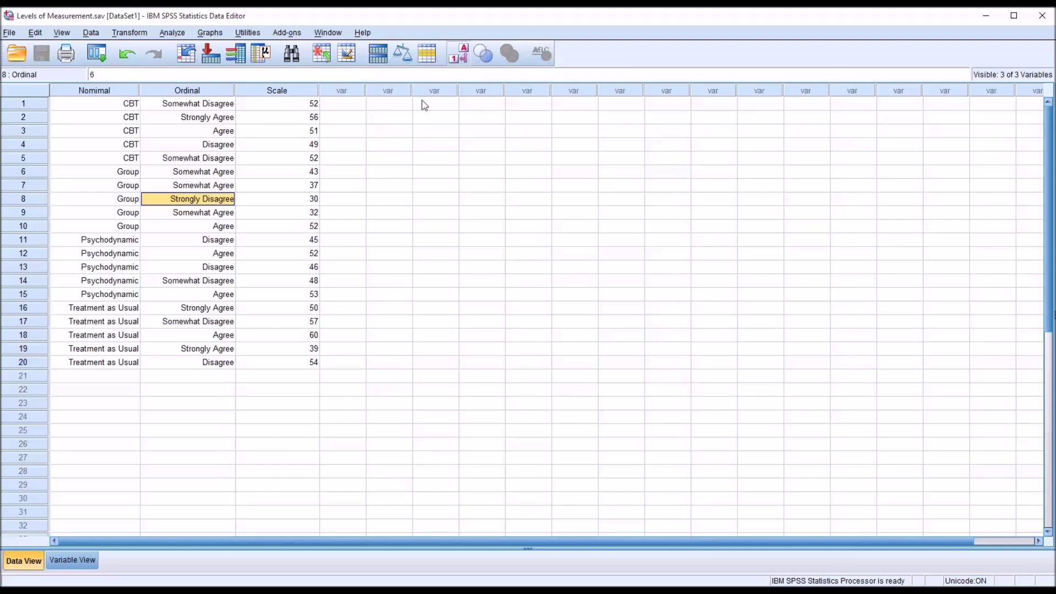
click(73, 560)
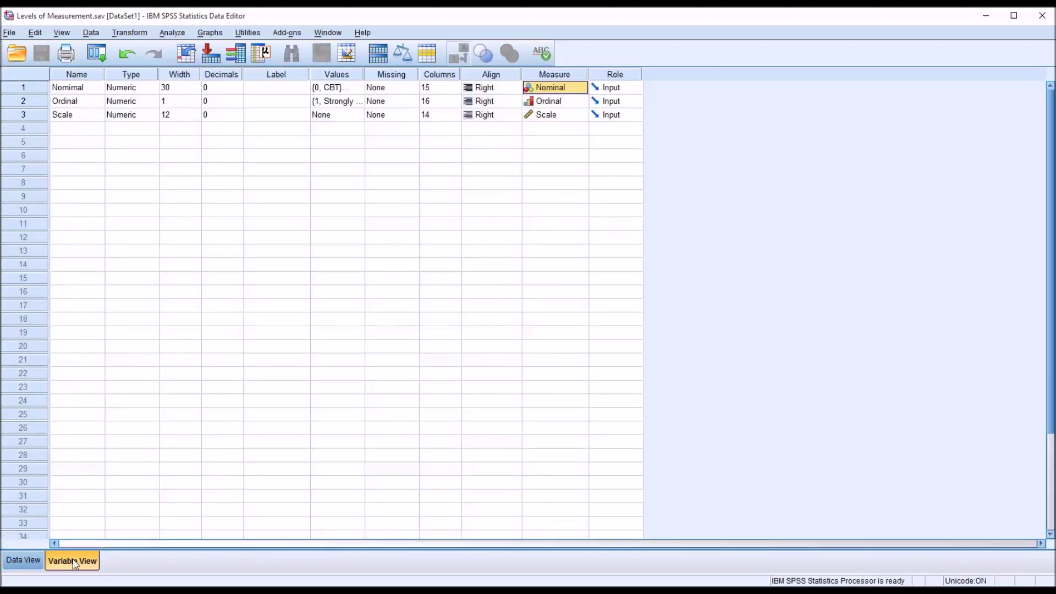
Review the Ordinal variable's six agreement value labels, cancel without changes, and return to Data View.
click(355, 102)
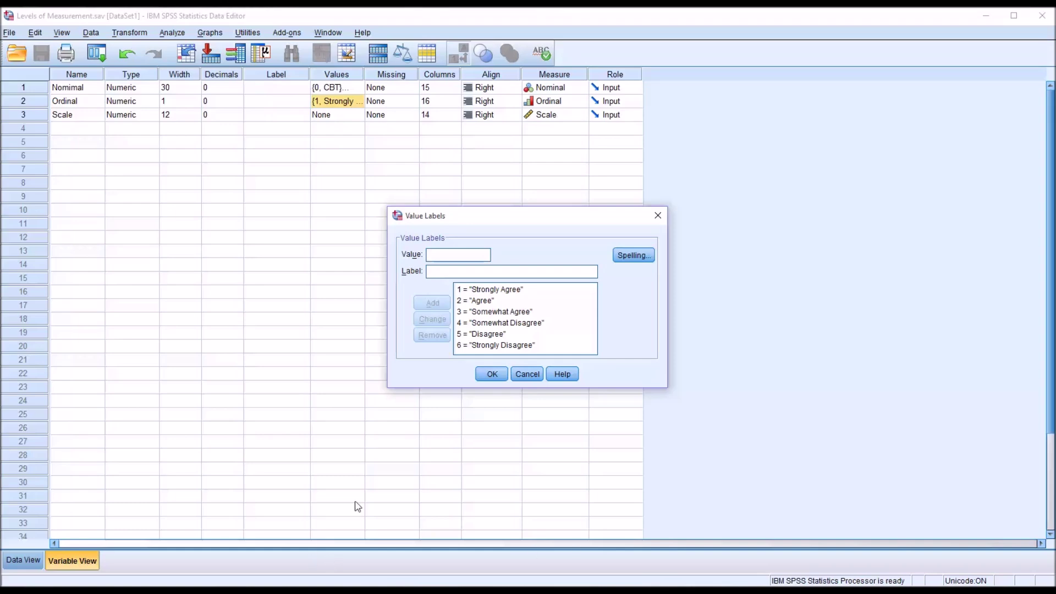
click(527, 374)
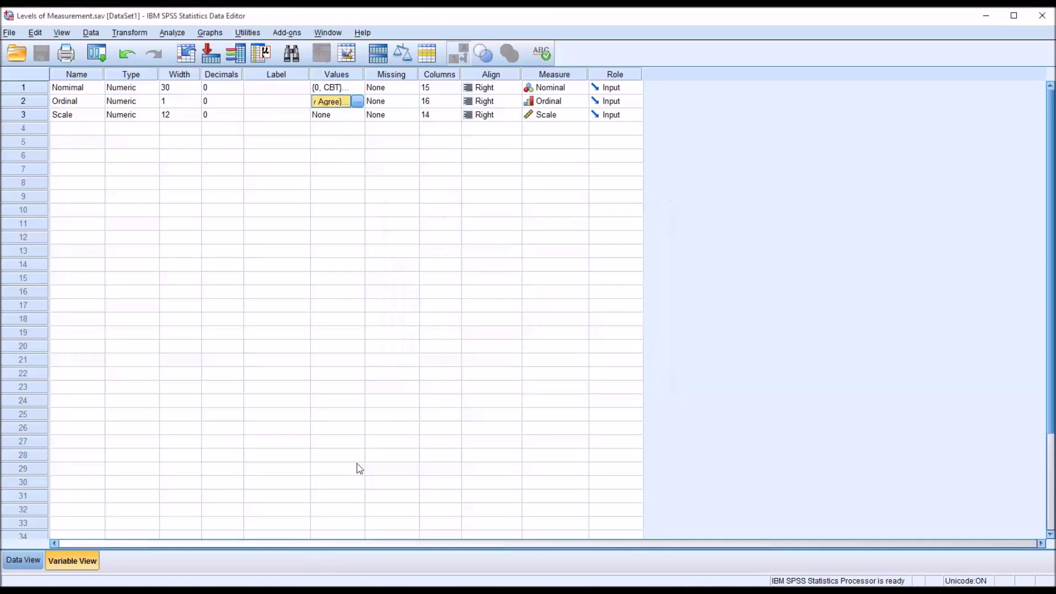
click(21, 559)
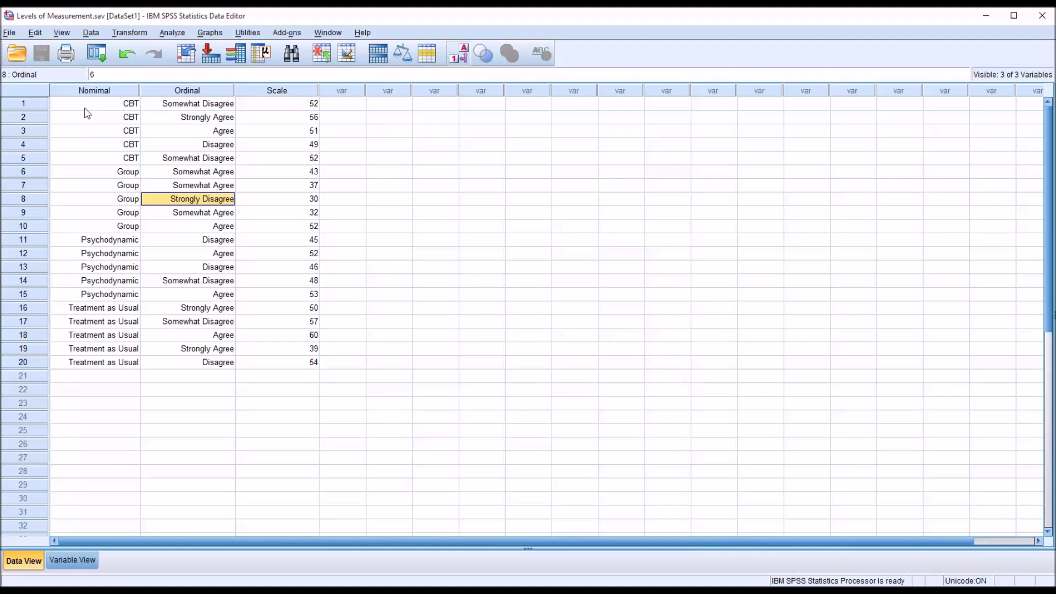
click(87, 92)
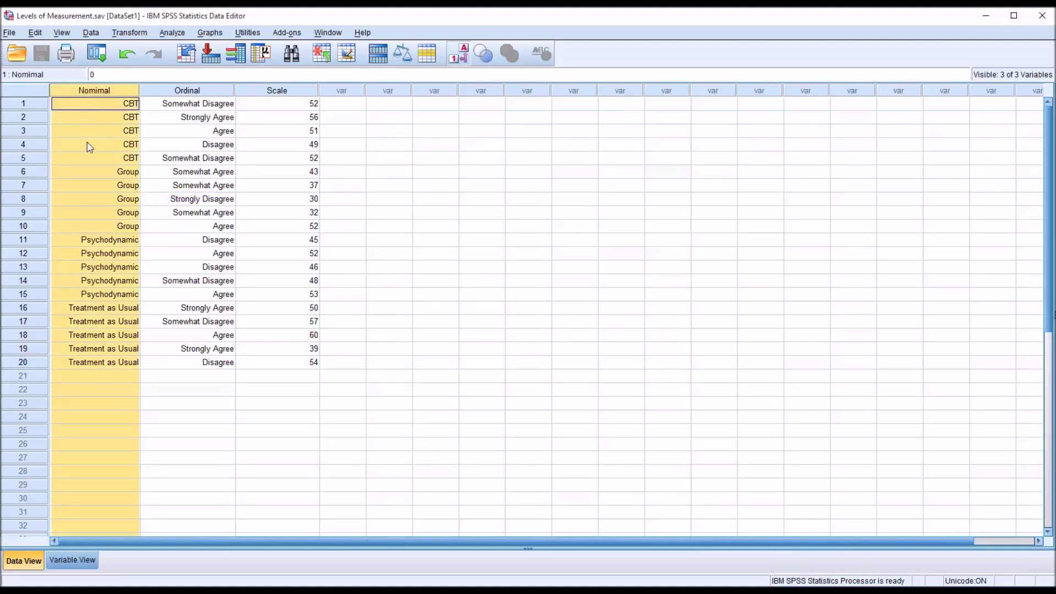
click(90, 116)
click(89, 185)
click(90, 253)
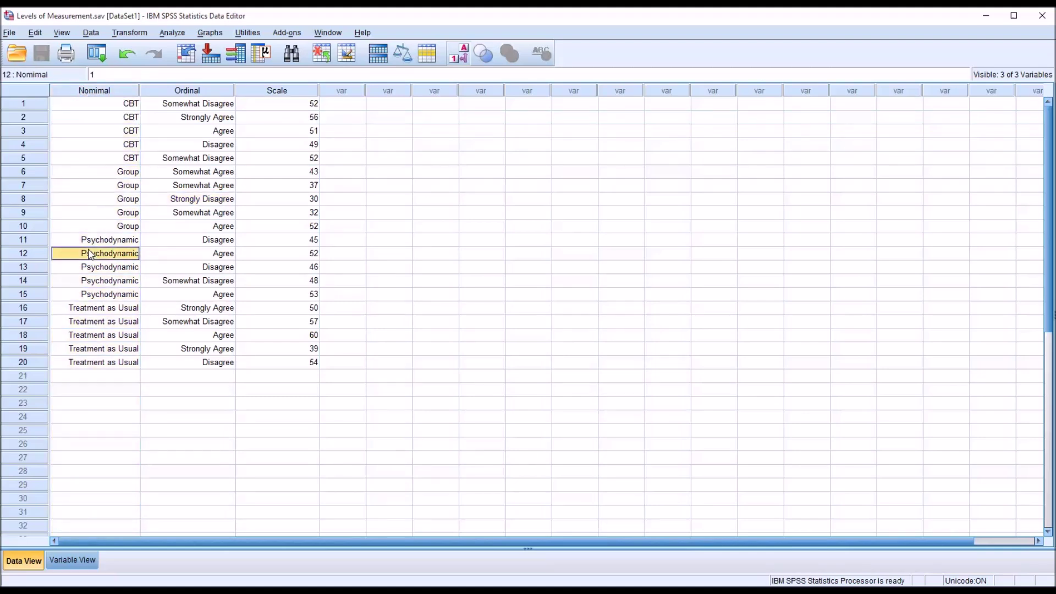
click(92, 322)
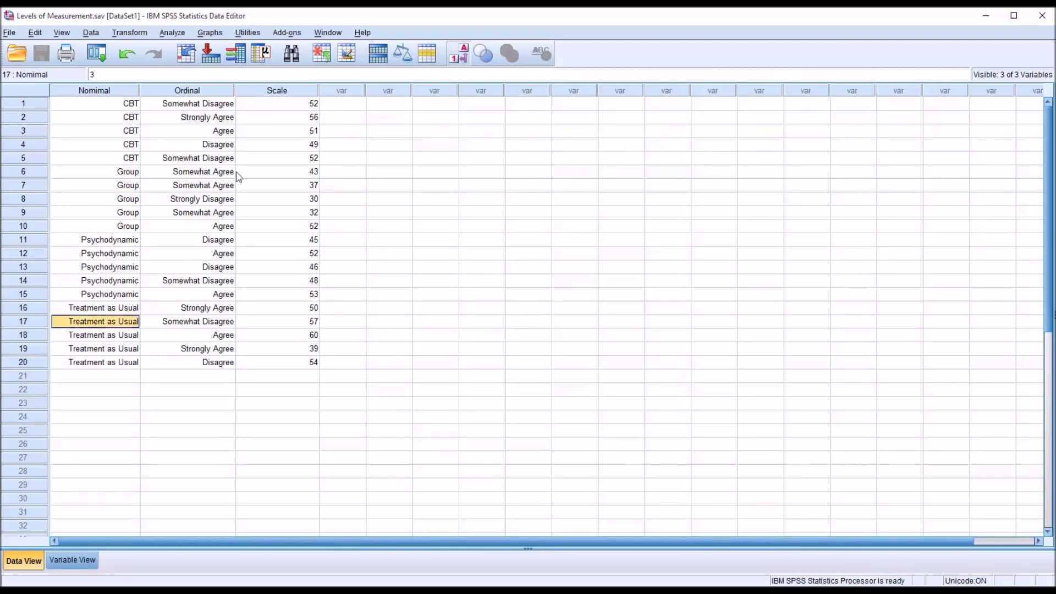
click(197, 92)
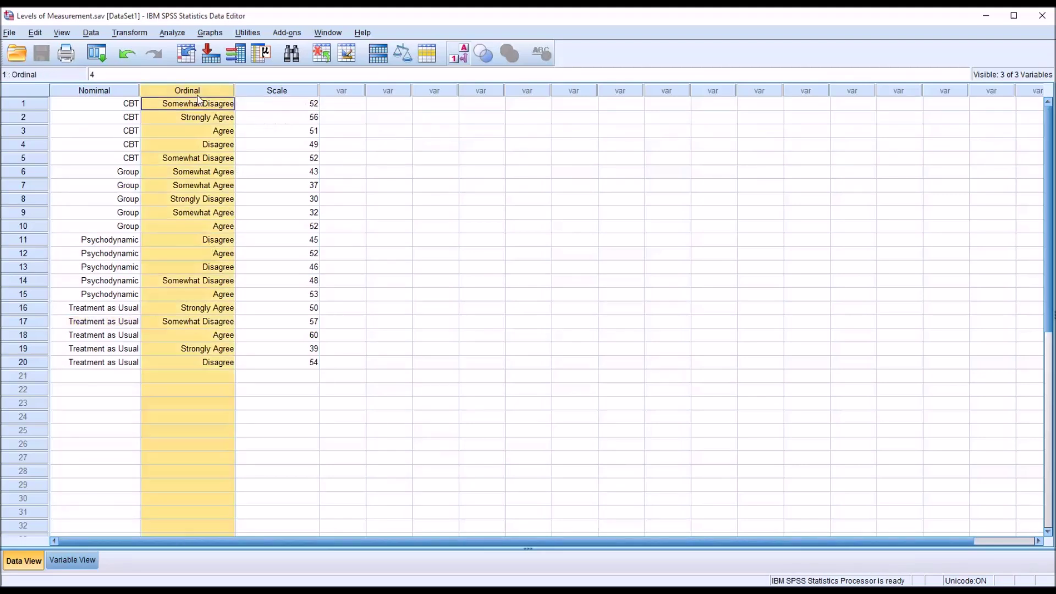
click(104, 108)
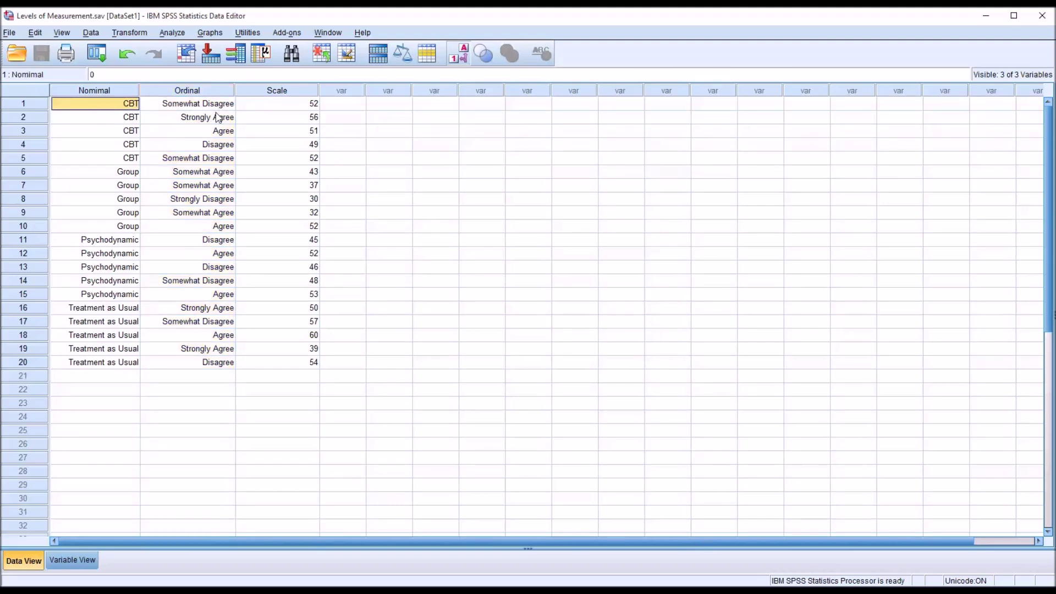
double_click(86, 105)
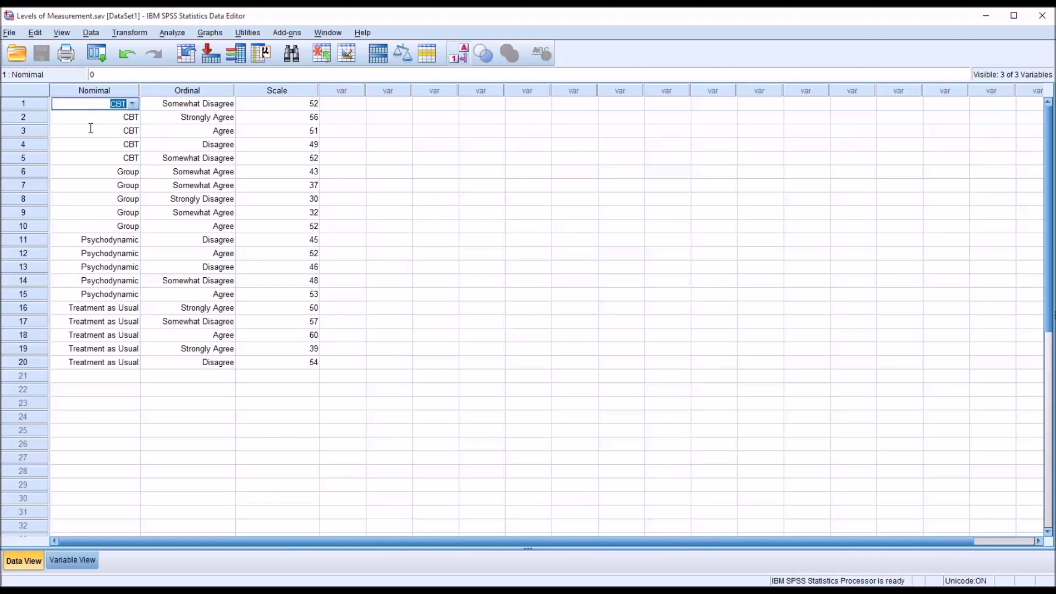
mouse_move(88, 105)
mouse_down()
mouse_move(91, 357)
mouse_move(94, 107)
mouse_up()
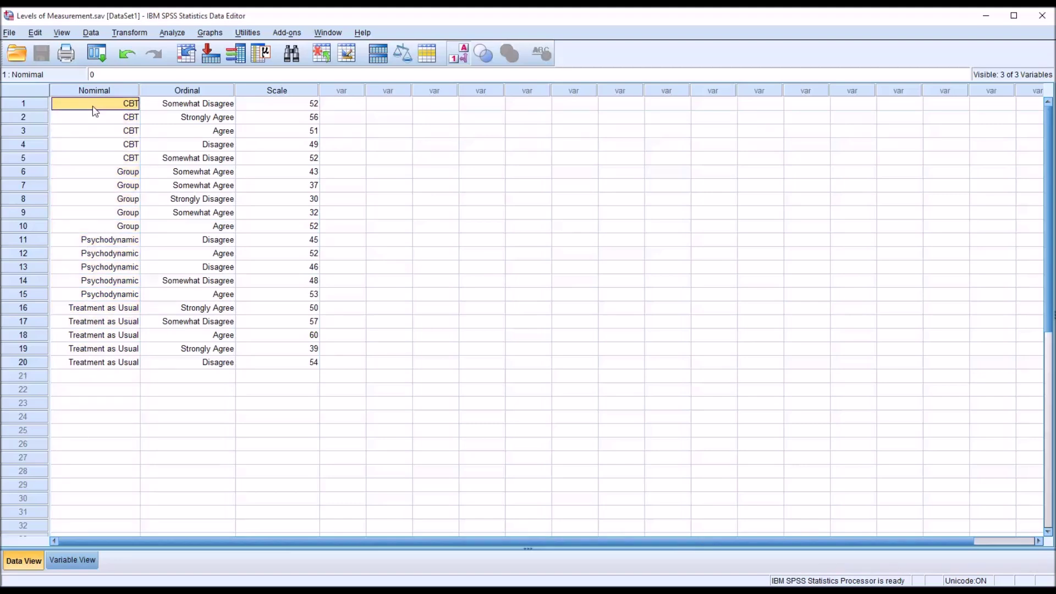
click(80, 161)
click(83, 241)
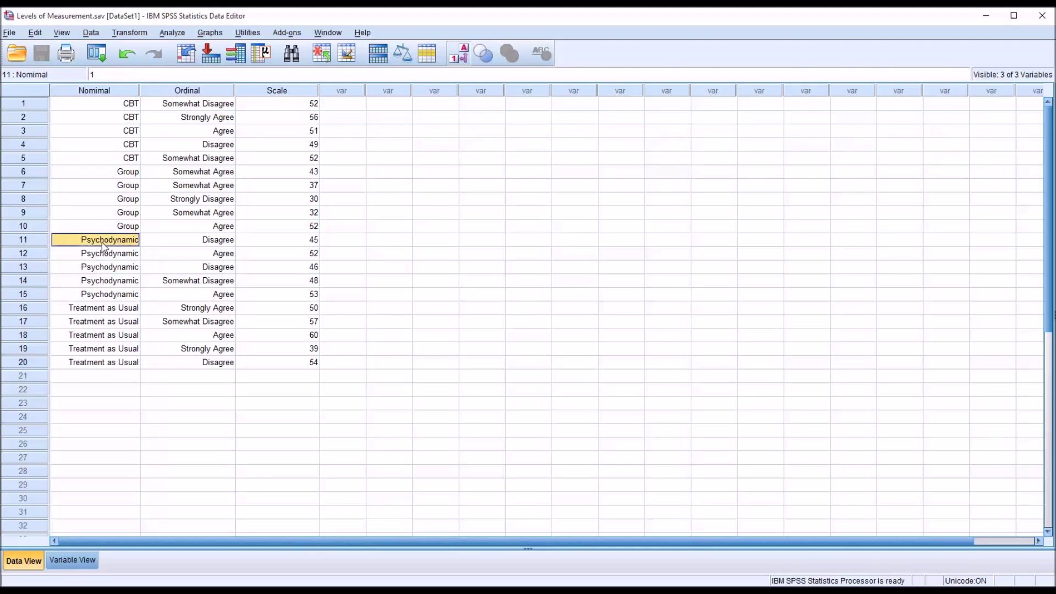
click(92, 161)
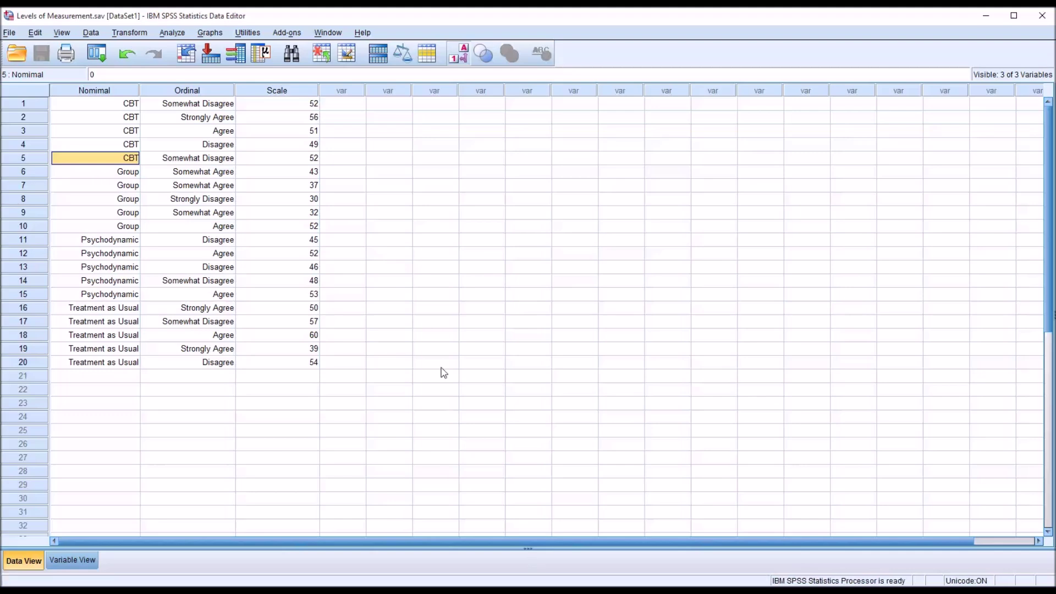
click(290, 90)
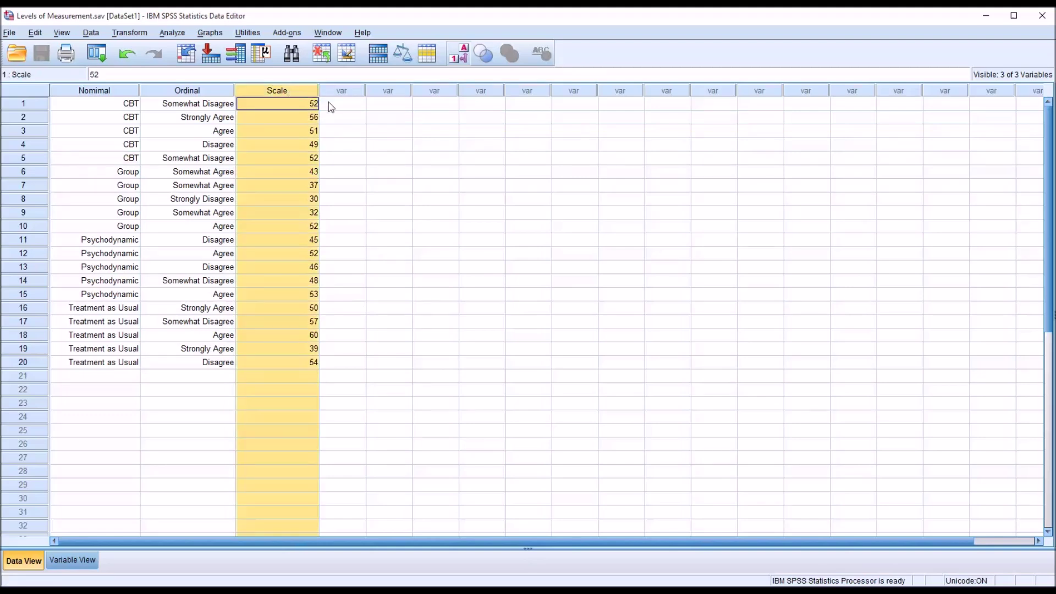
click(330, 104)
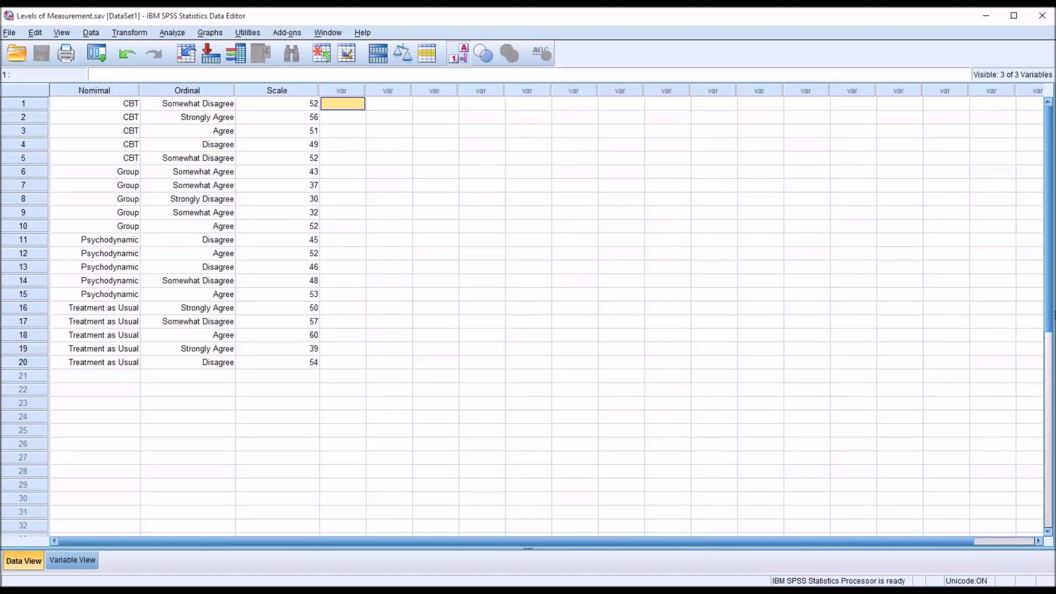
drag(268, 105, 294, 359)
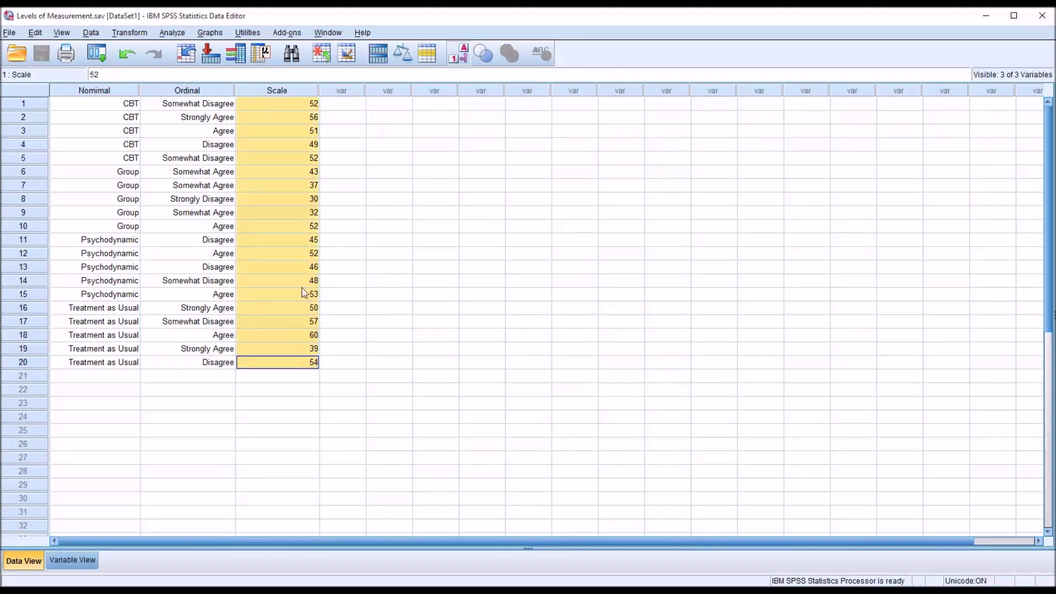
click(334, 105)
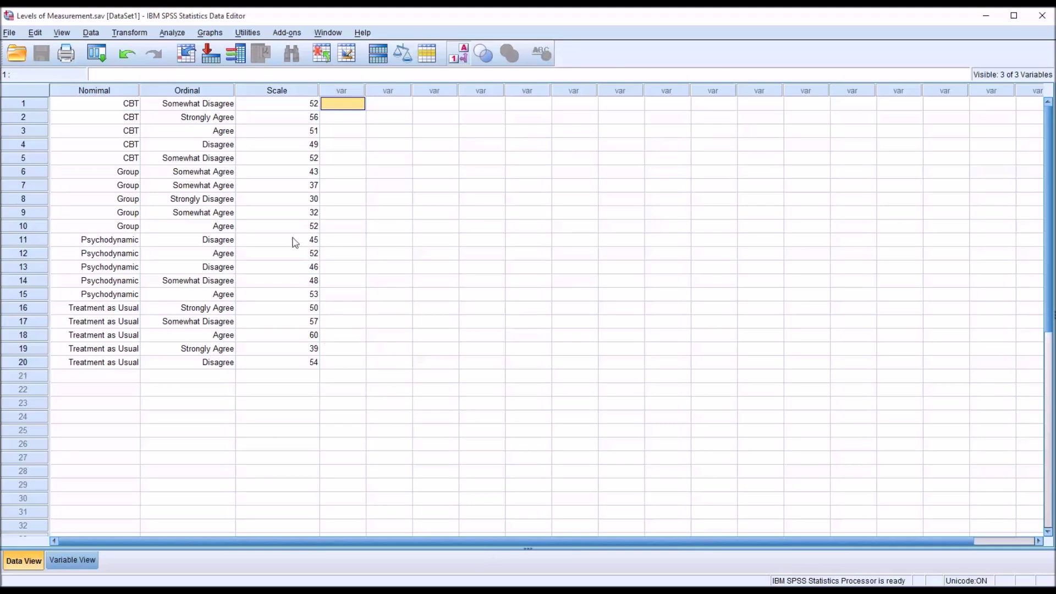
click(284, 199)
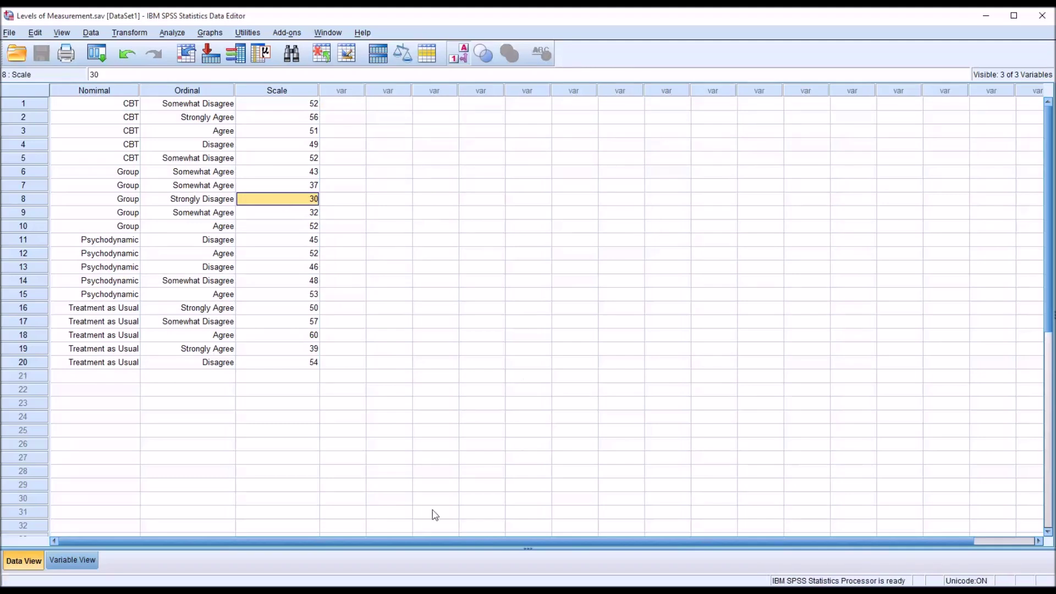
click(285, 187)
click(290, 202)
click(290, 188)
click(290, 201)
click(286, 311)
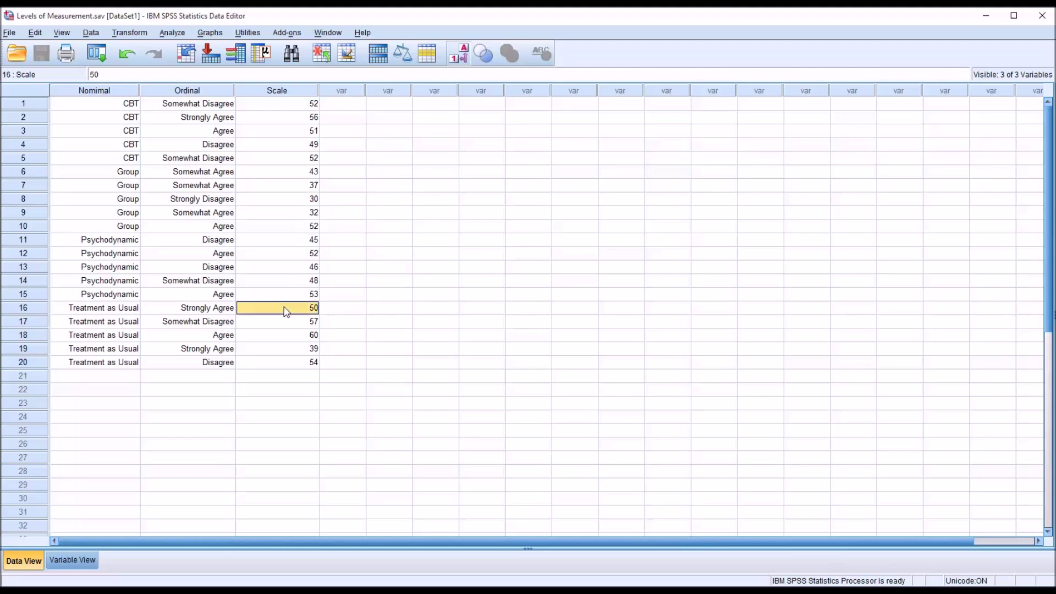
click(290, 324)
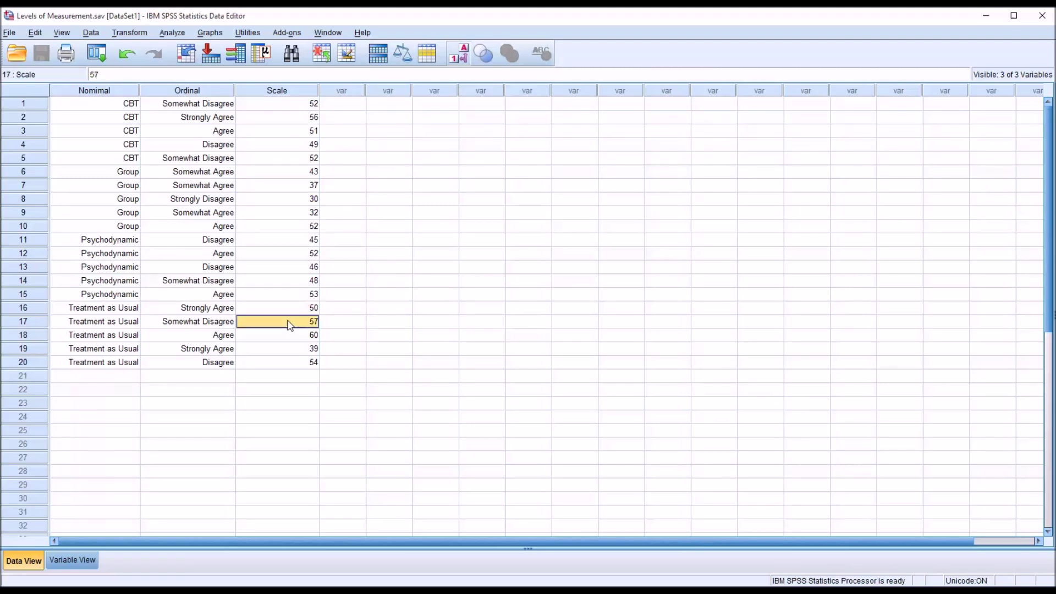
click(289, 311)
click(289, 319)
click(289, 200)
click(290, 188)
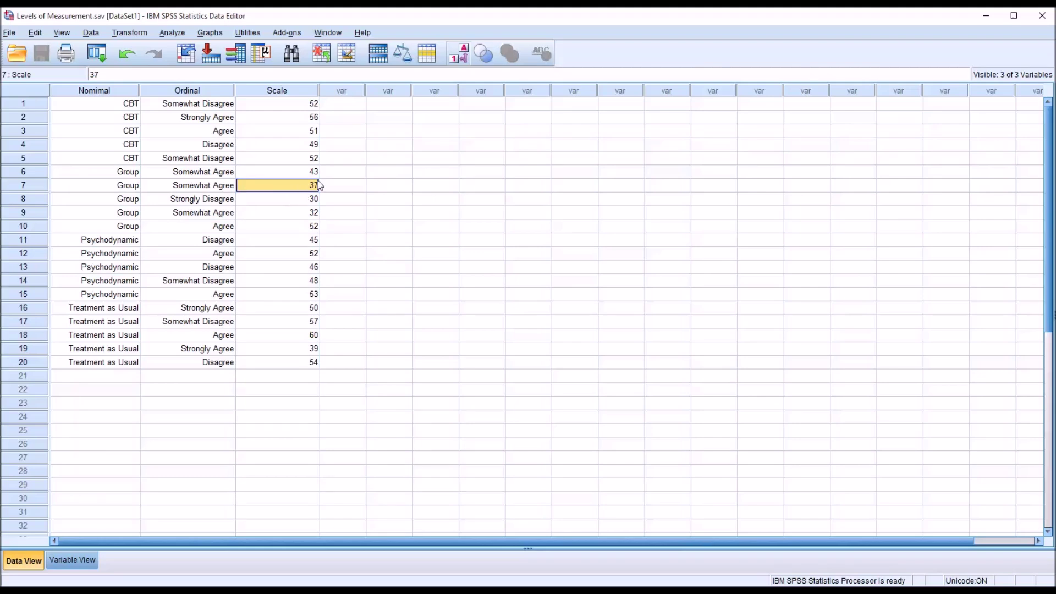
click(291, 309)
click(291, 322)
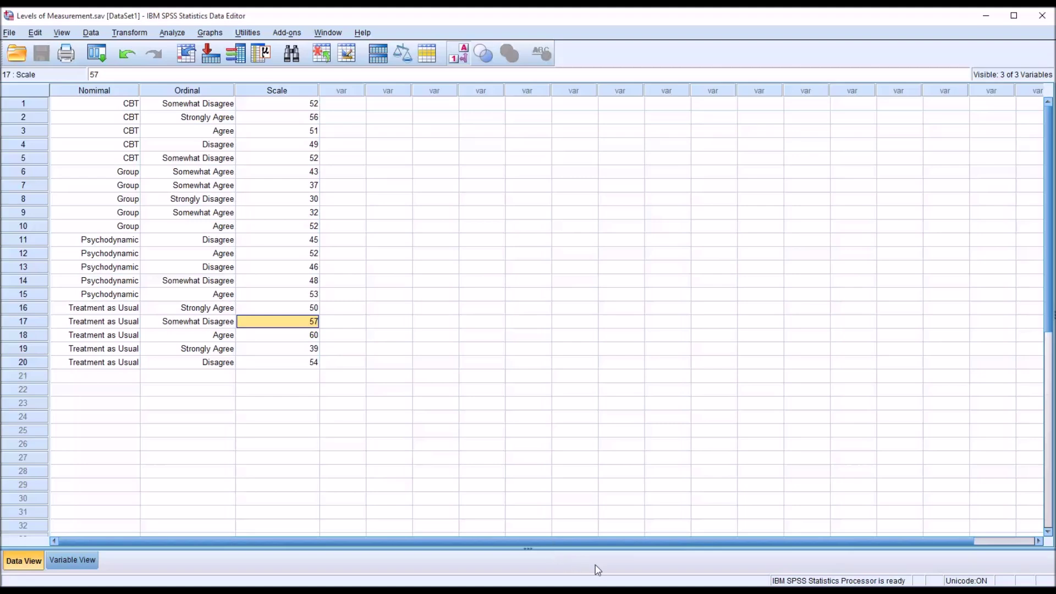
click(331, 105)
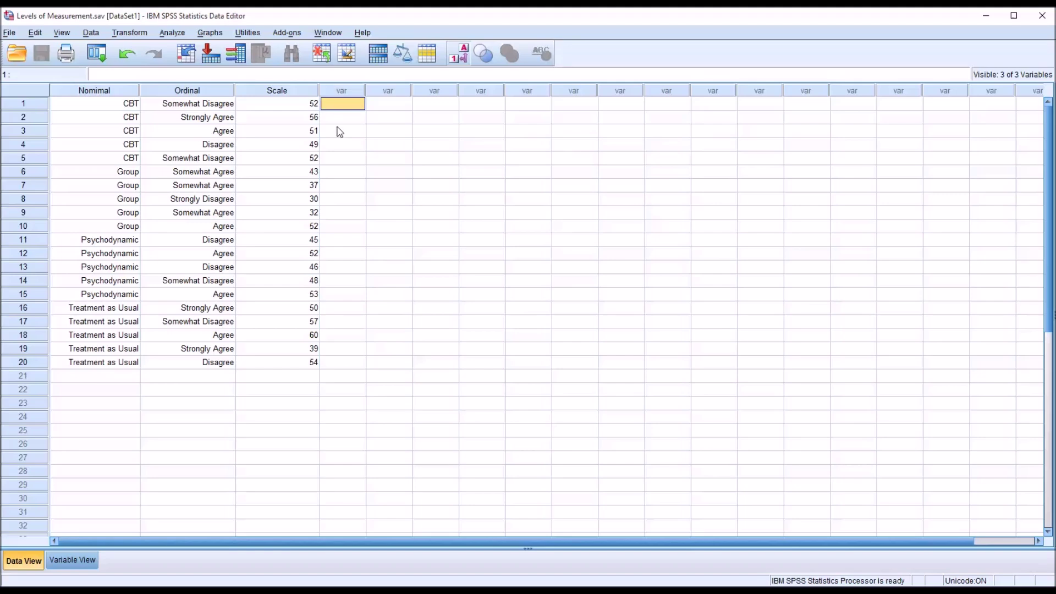
drag(294, 109, 308, 363)
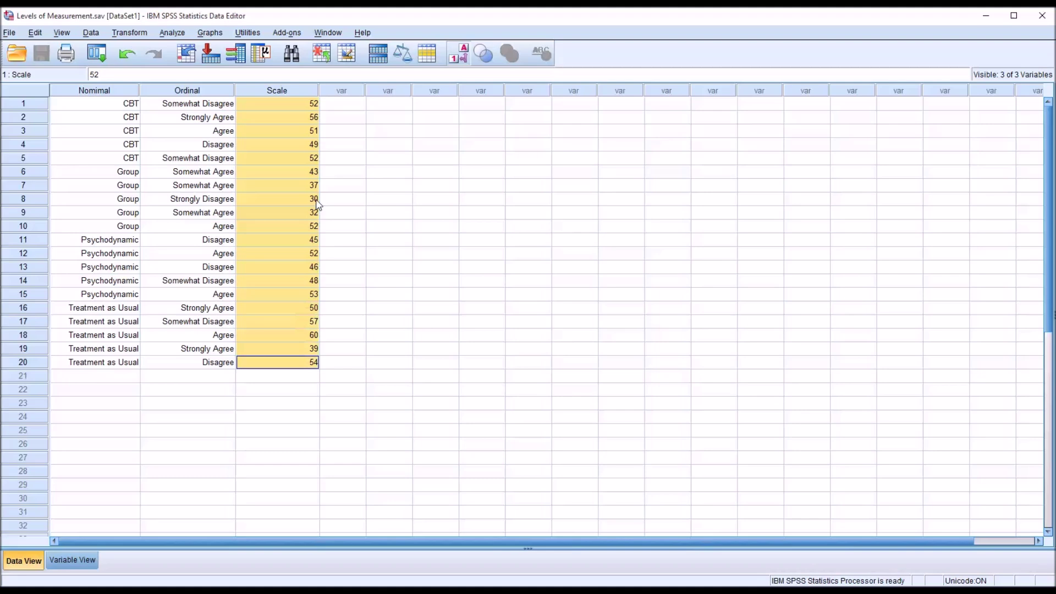
click(330, 106)
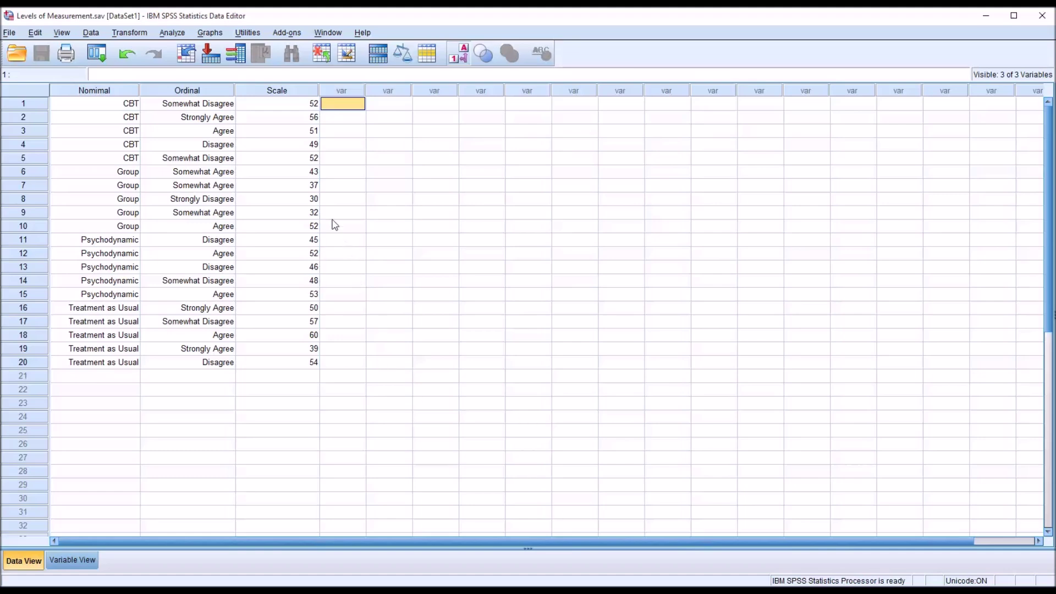
click(295, 199)
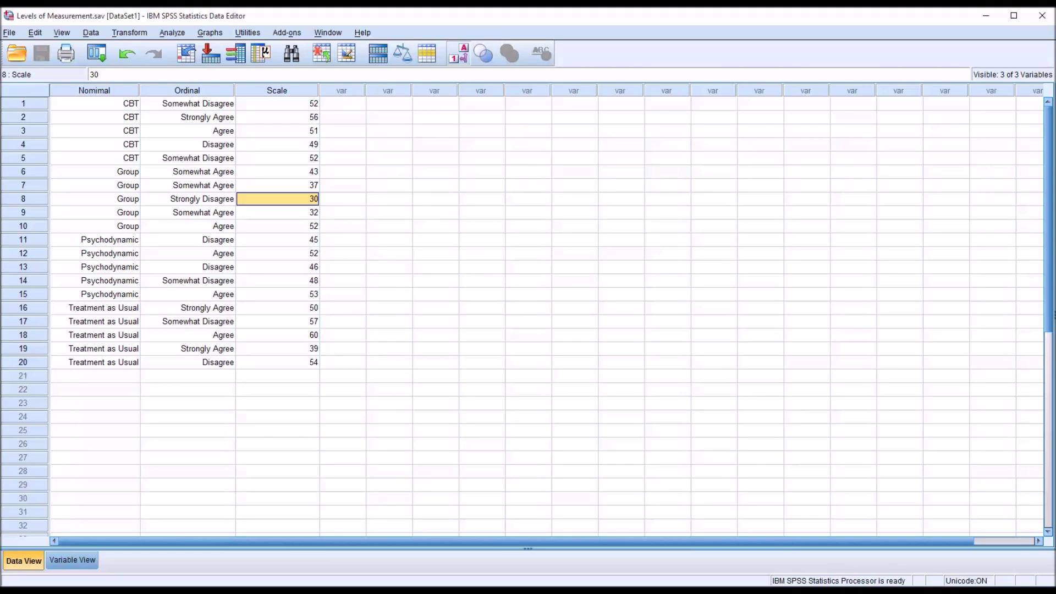
click(284, 186)
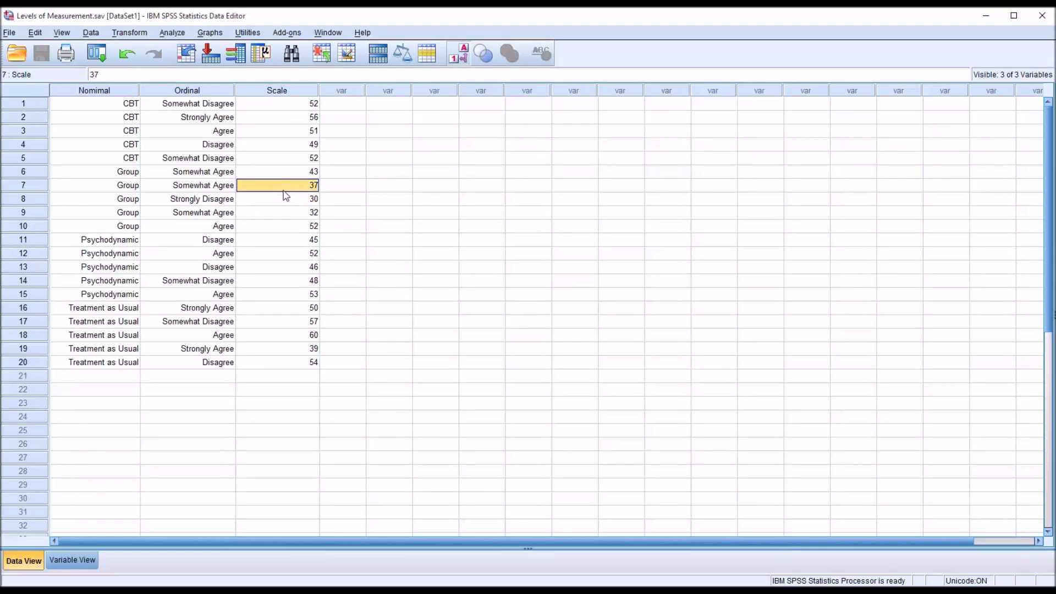
click(288, 310)
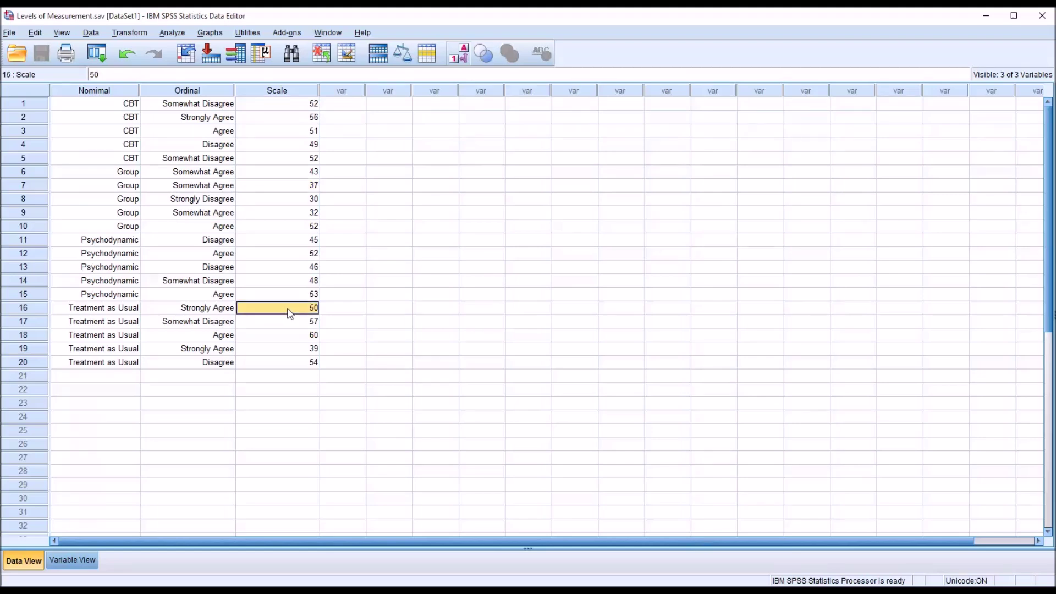
click(293, 323)
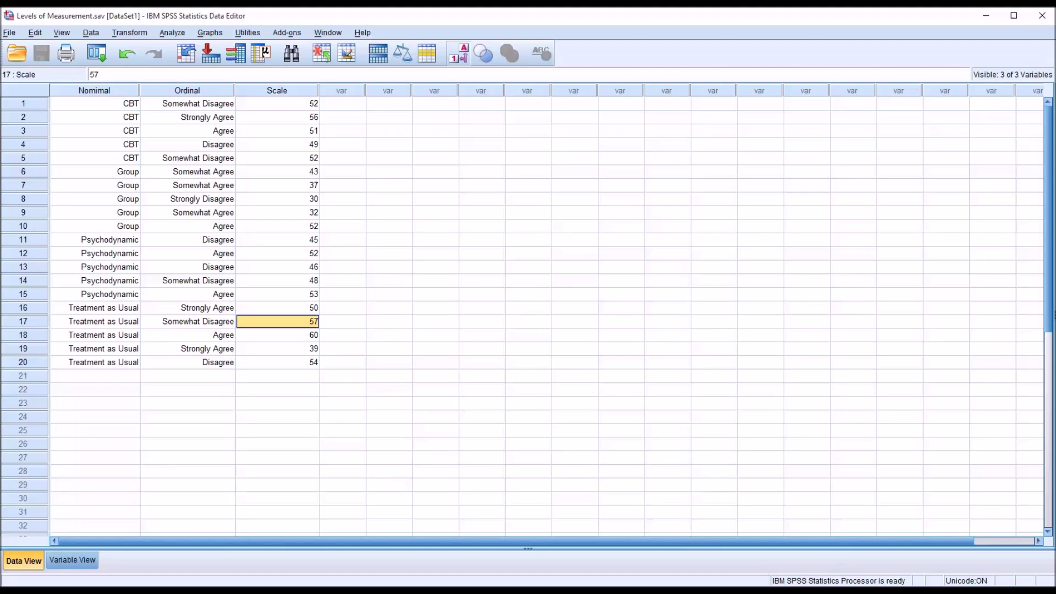
click(349, 364)
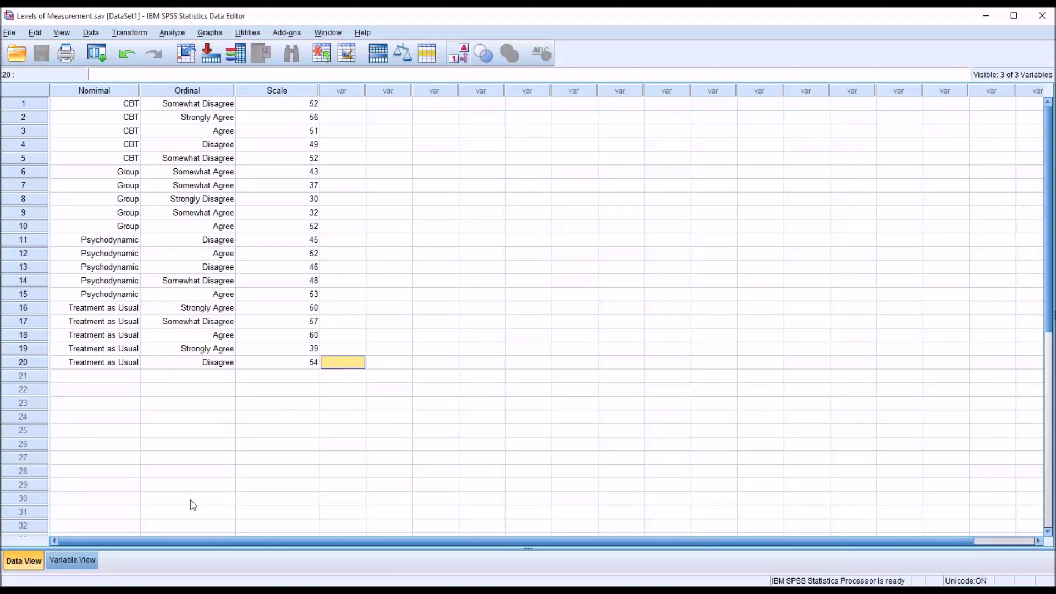
click(77, 562)
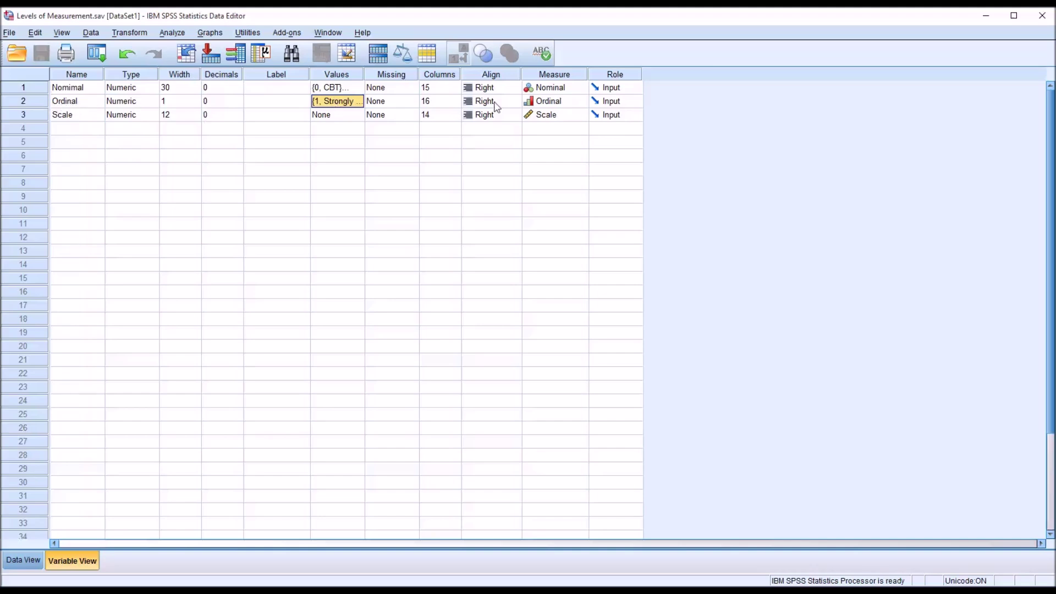
click(582, 104)
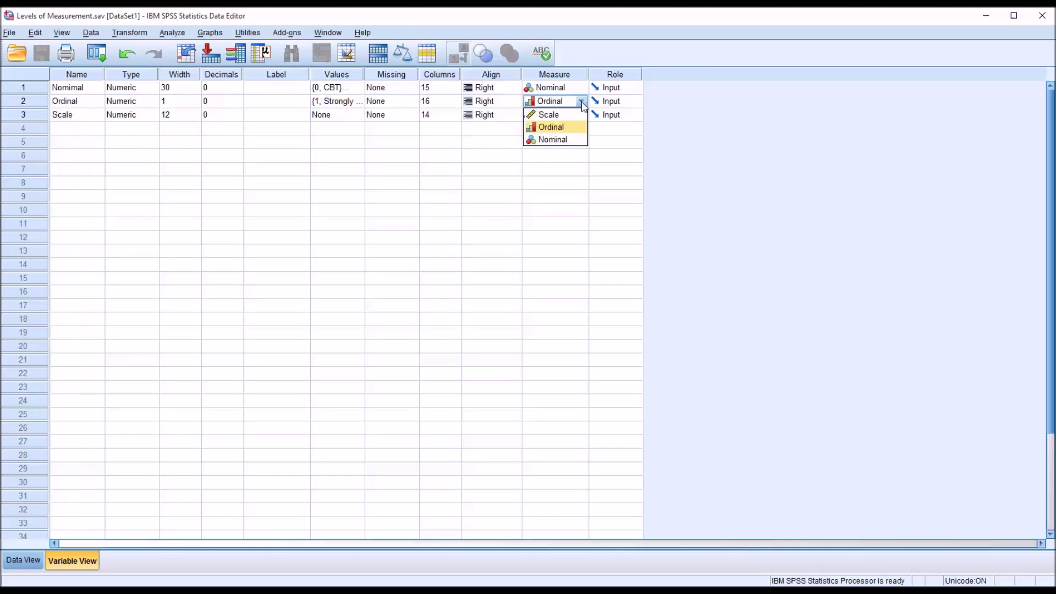
click(576, 130)
click(555, 77)
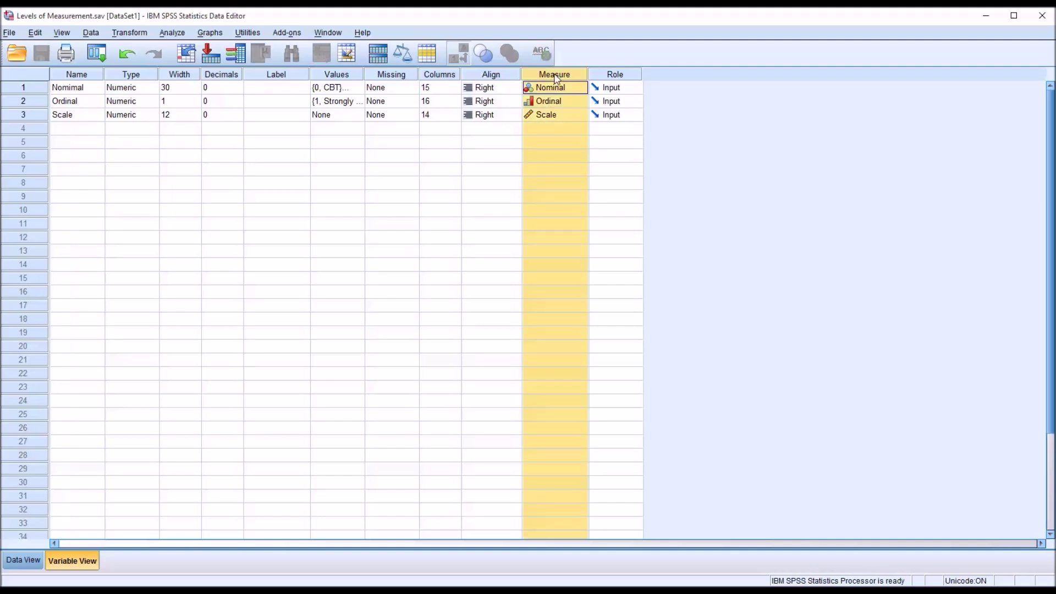
click(547, 128)
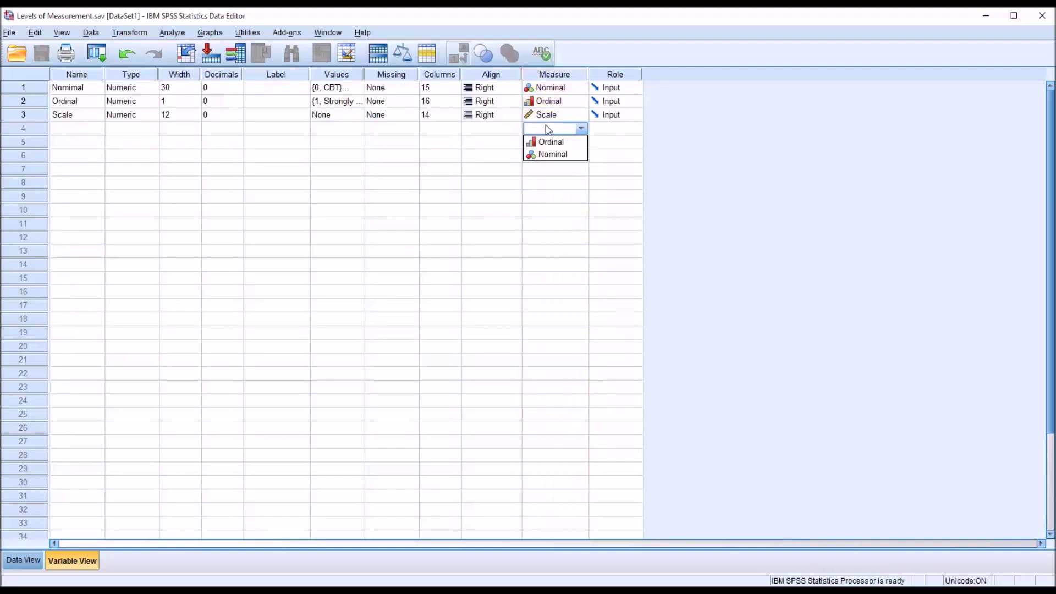
click(548, 115)
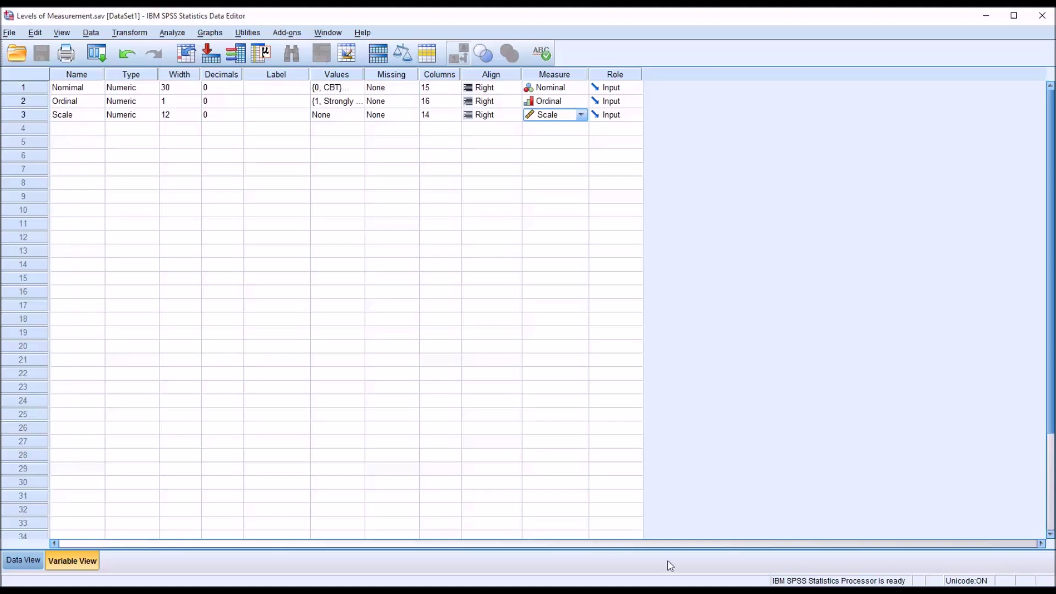
click(21, 561)
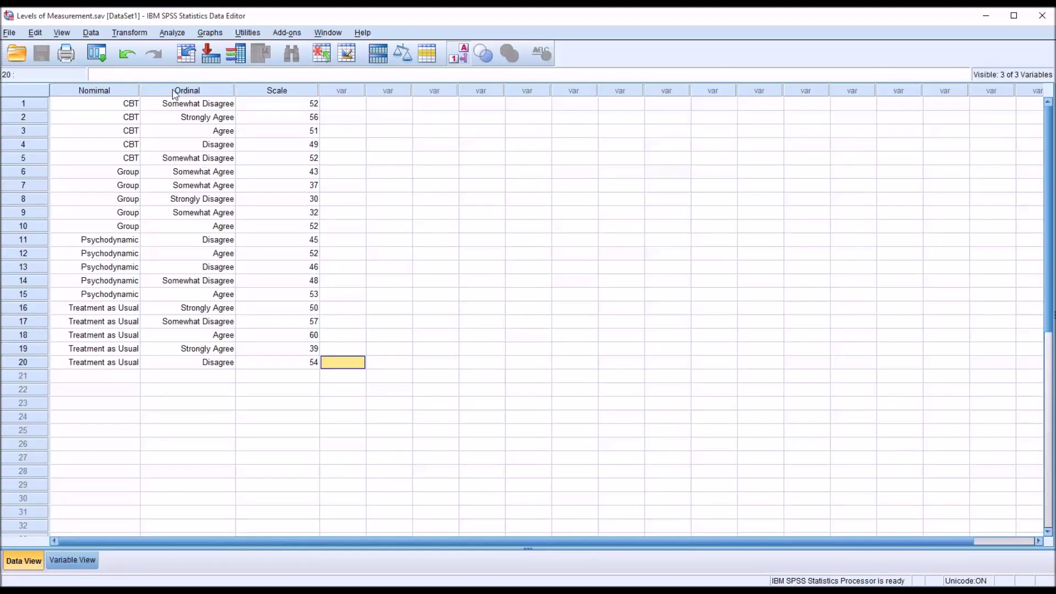
click(171, 34)
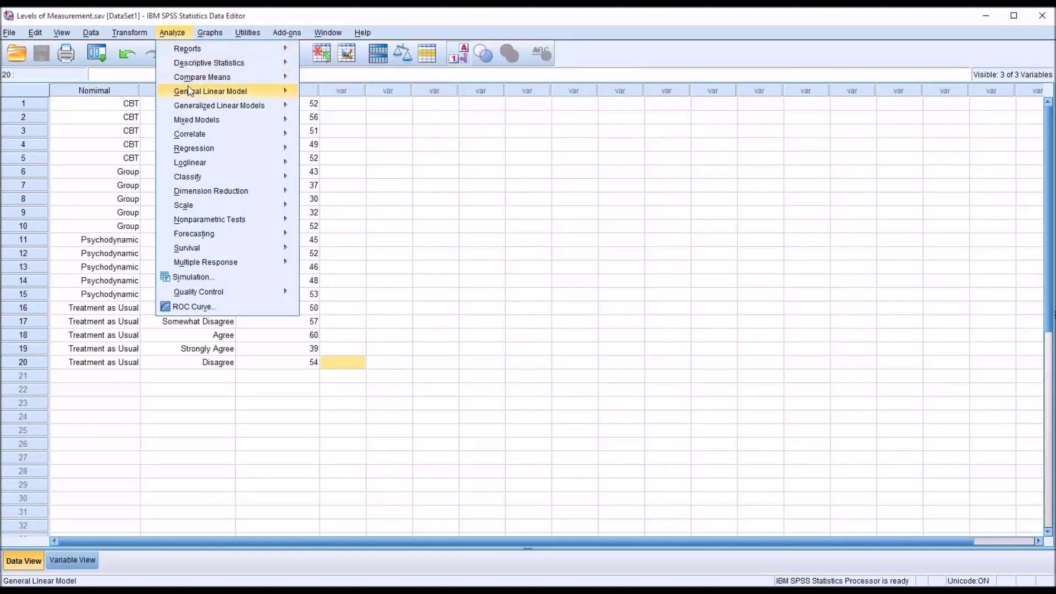
mouse_move(199, 93)
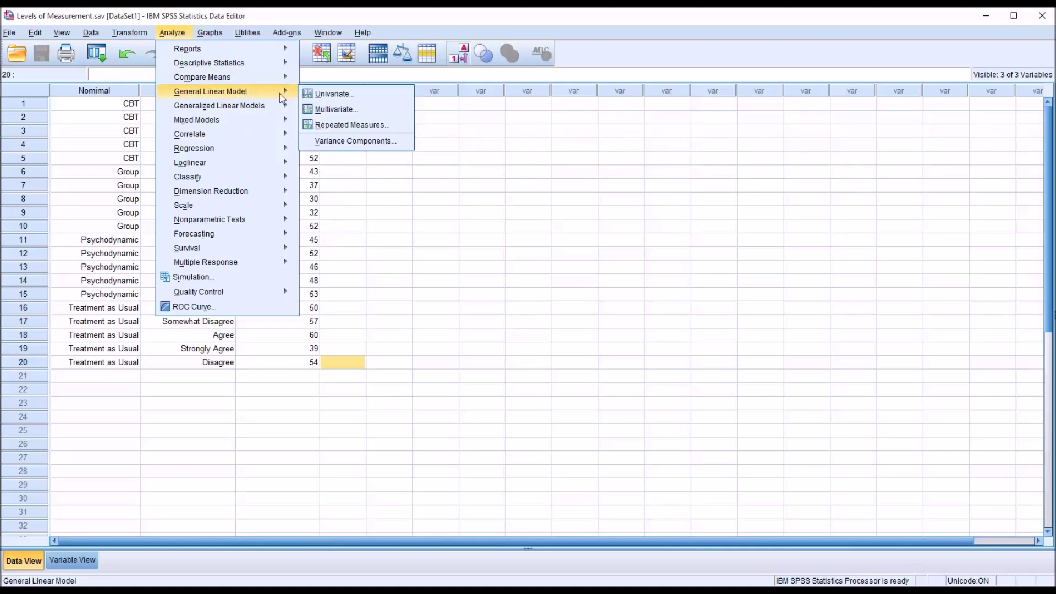
click(328, 94)
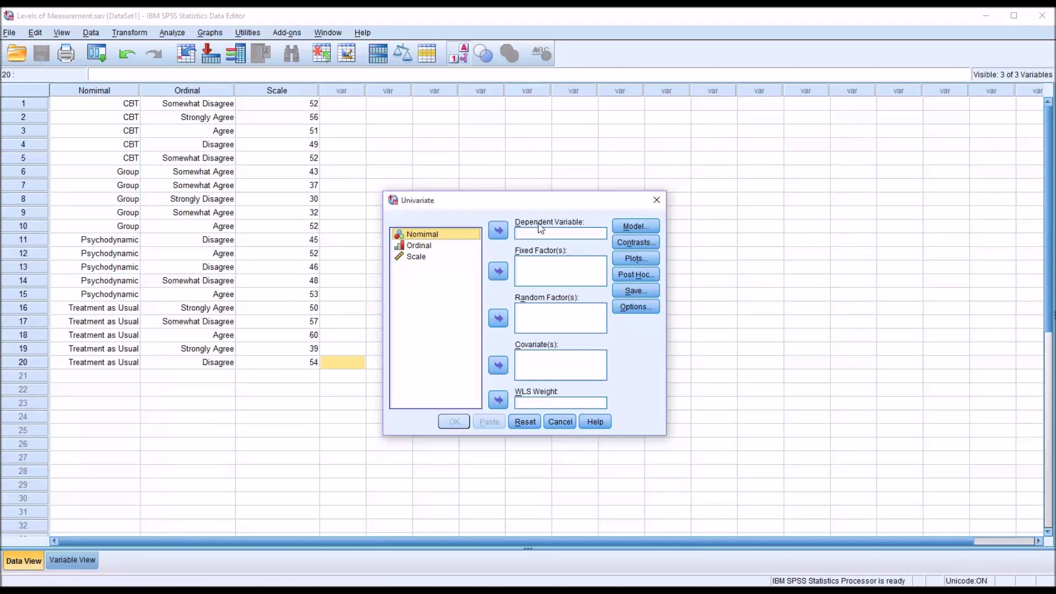
click(656, 201)
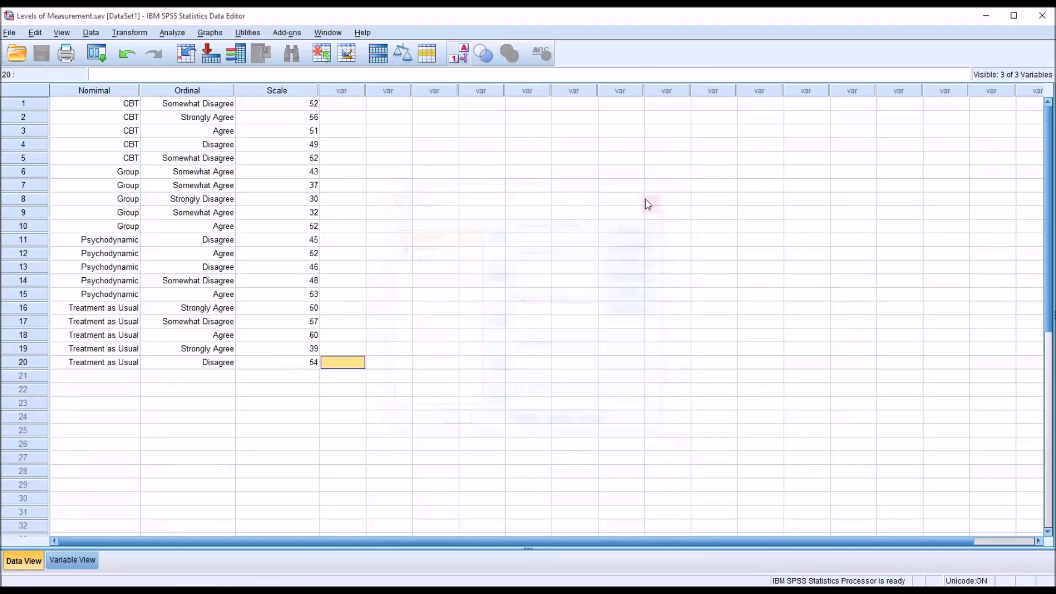
click(351, 107)
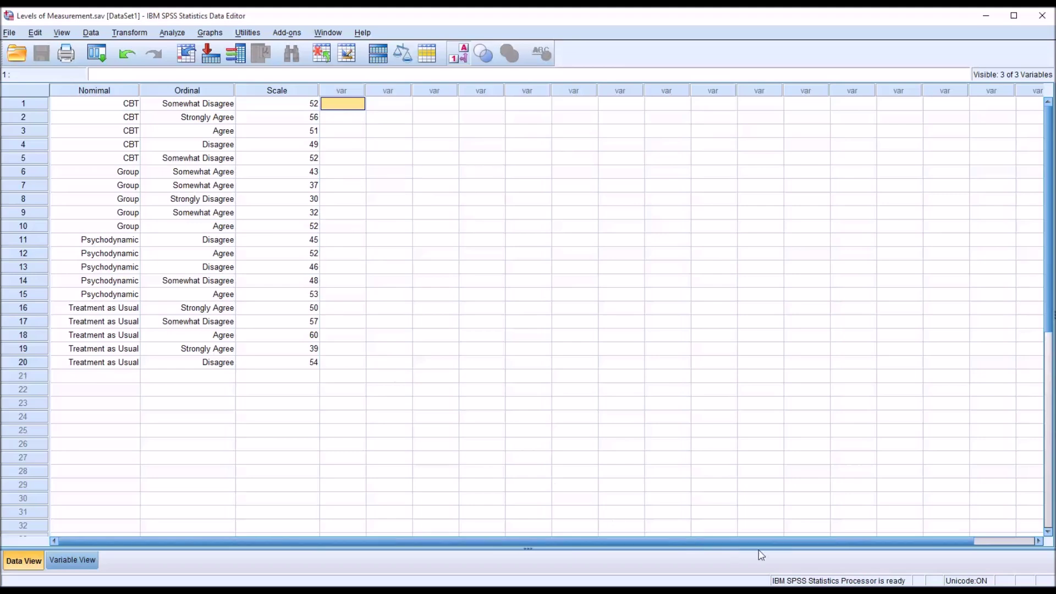